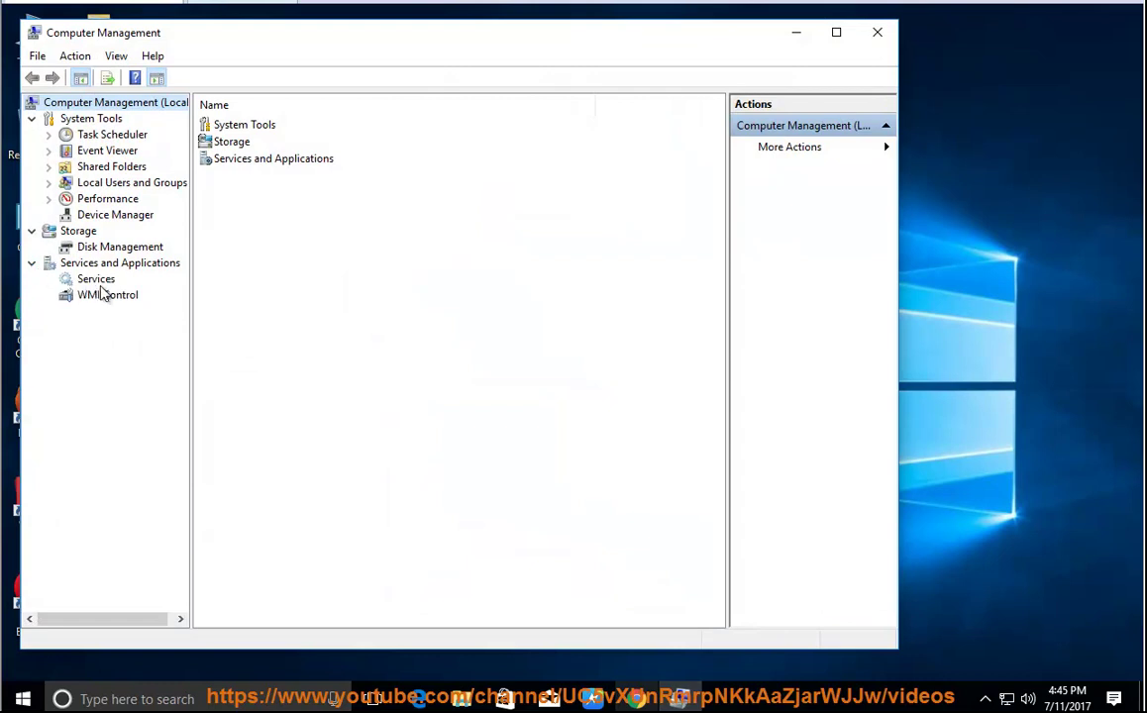
Step: List the services and jump to the W entries, selecting Windows Image Acquisition and Windows Insider Service
click(109, 282)
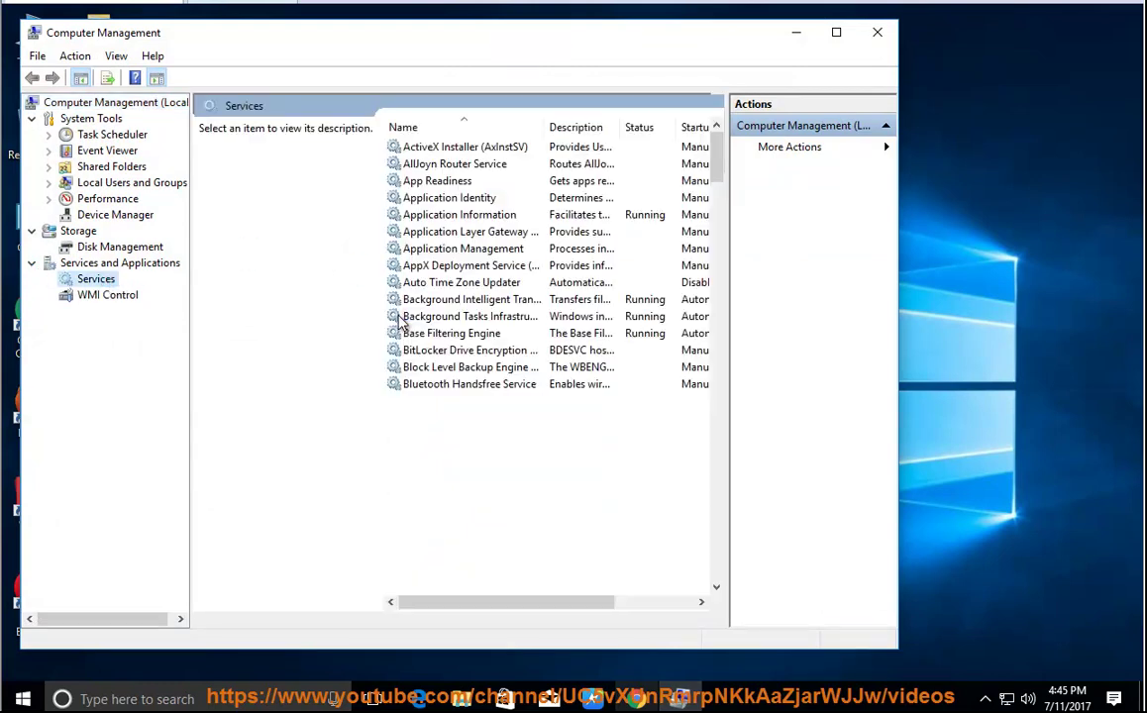
click(451, 333)
key(w)
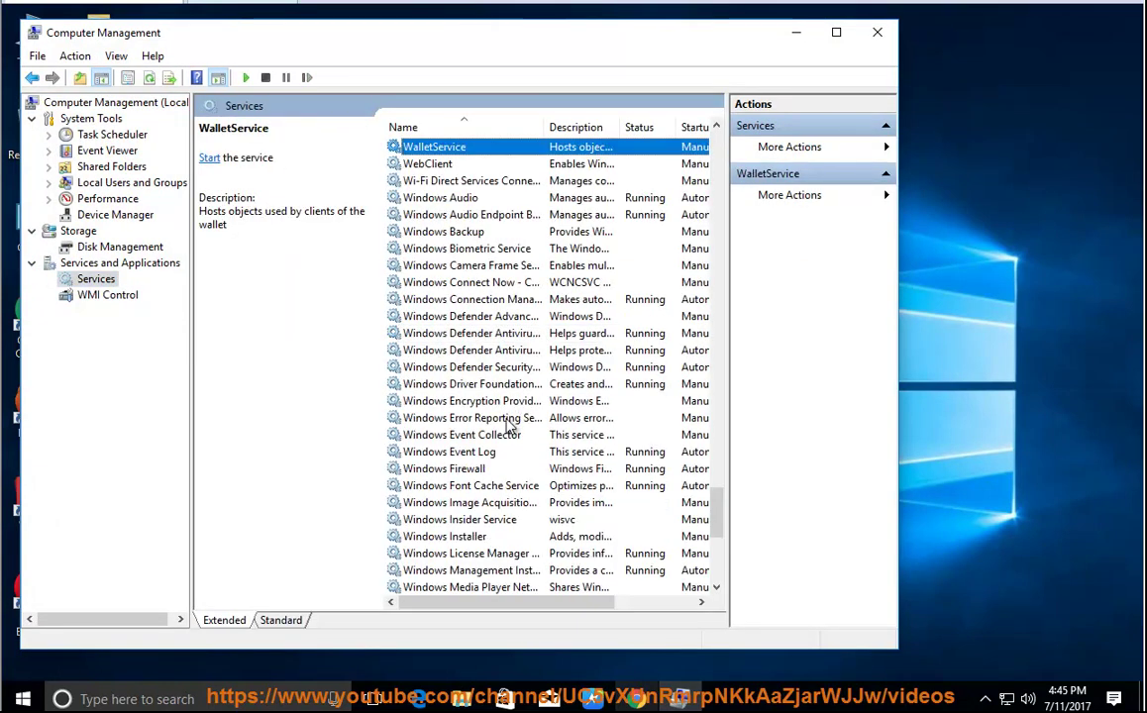
click(474, 503)
click(470, 520)
scroll(436, 485, down, 2)
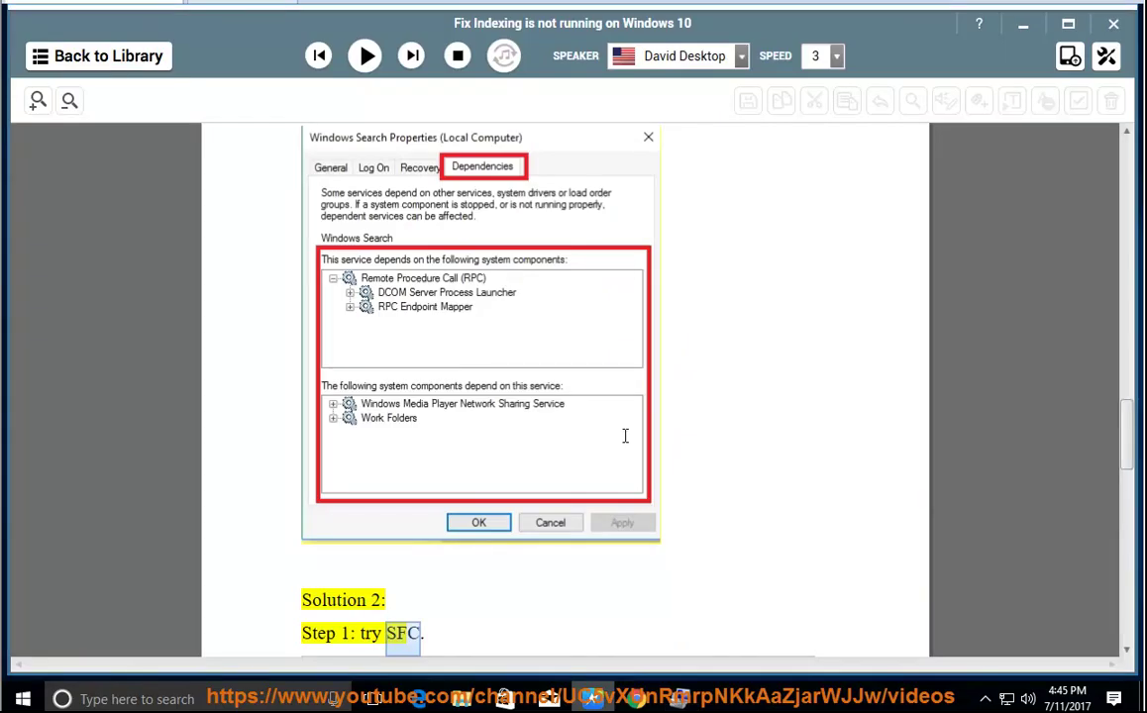
Step: Scroll the guide back to Solution 1, highlight 'Windows Search', then return to the services list
drag(1127, 433, 1126, 276)
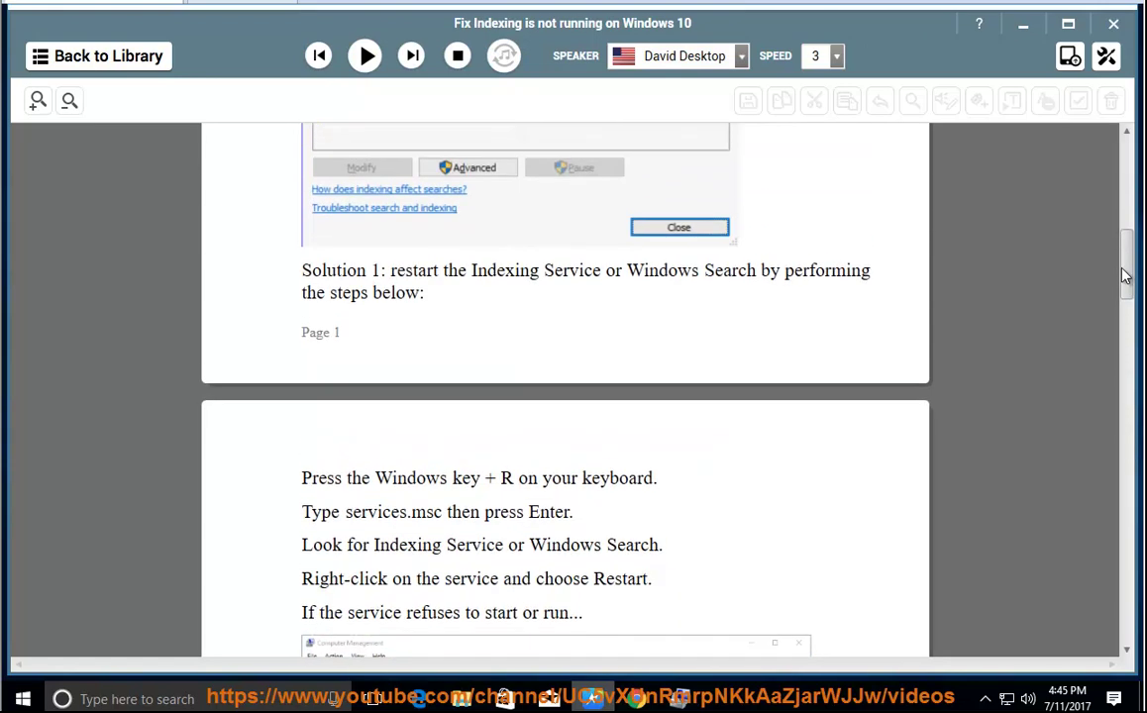
drag(663, 545, 529, 545)
click(684, 699)
click(466, 417)
scroll(492, 551, down, 2)
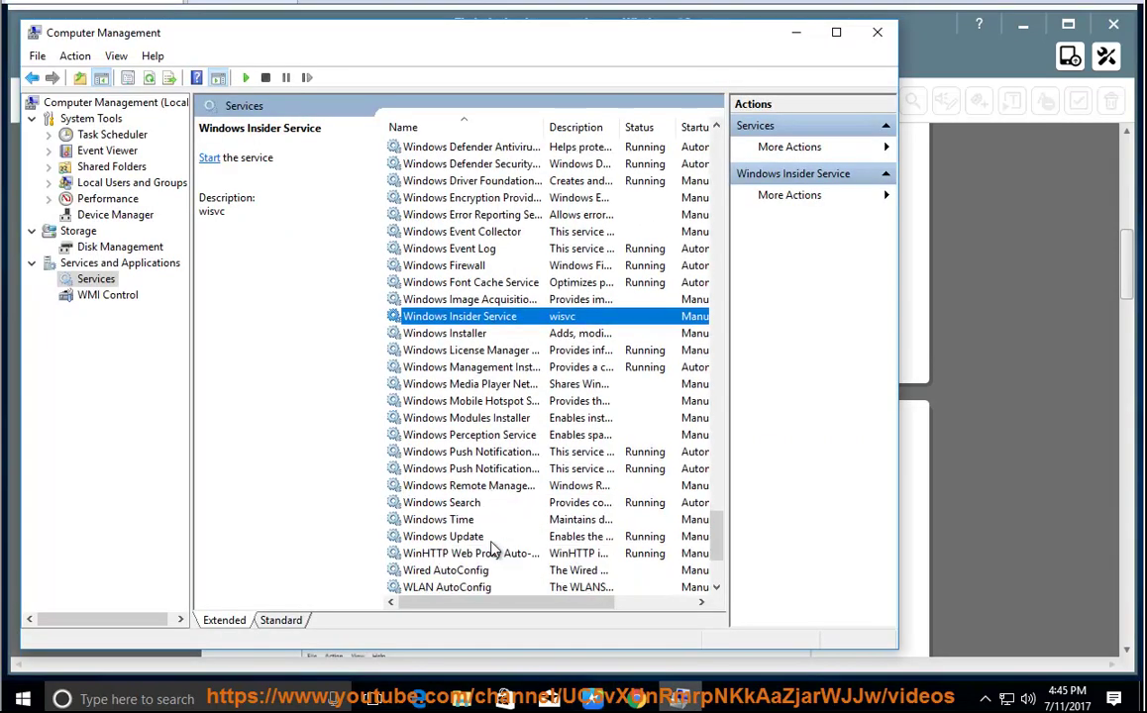
Step: Open the Windows Search service properties to check its startup type, then cancel
click(463, 508)
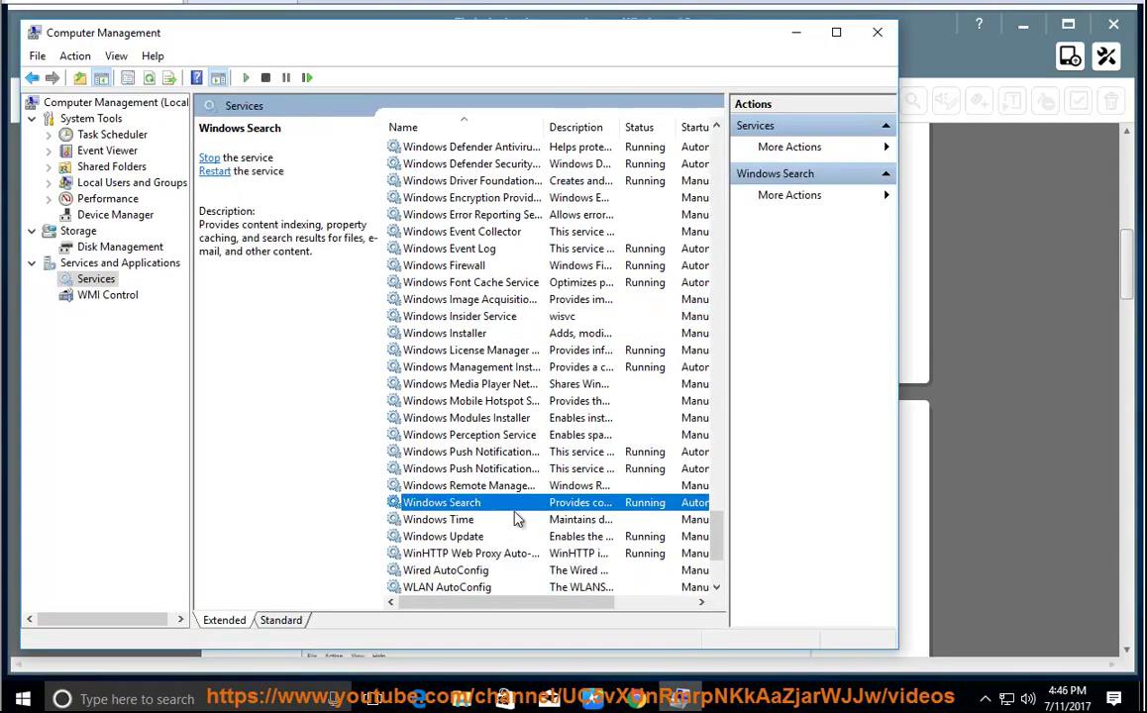
double_click(462, 509)
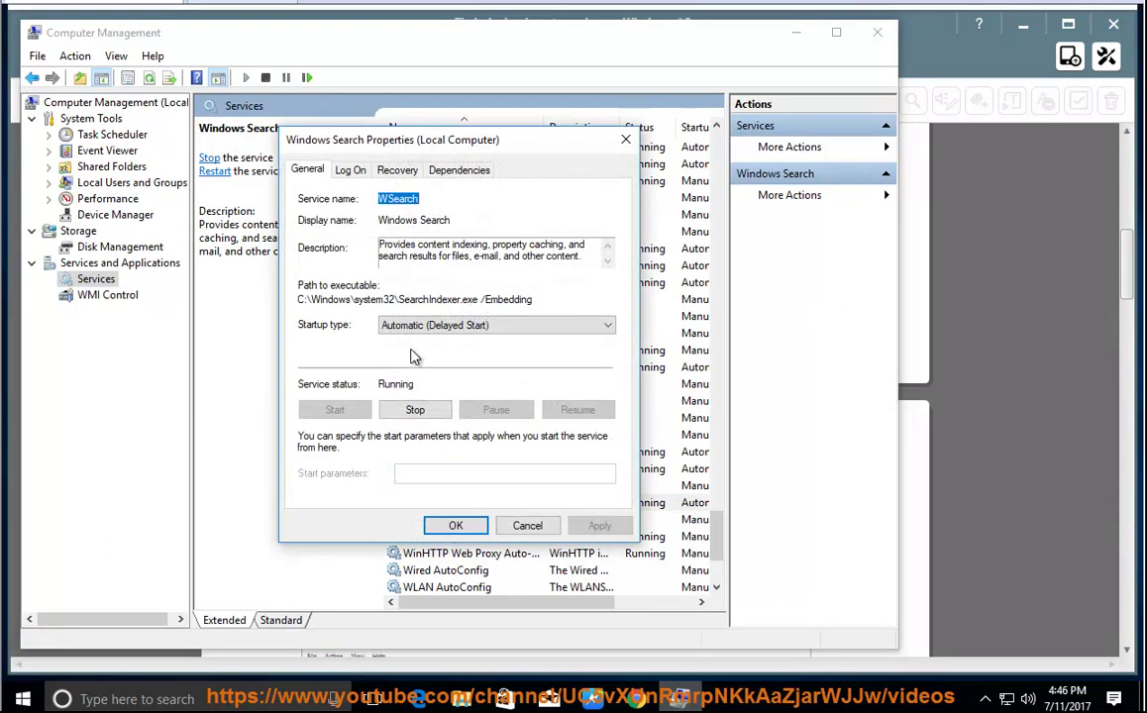
click(512, 325)
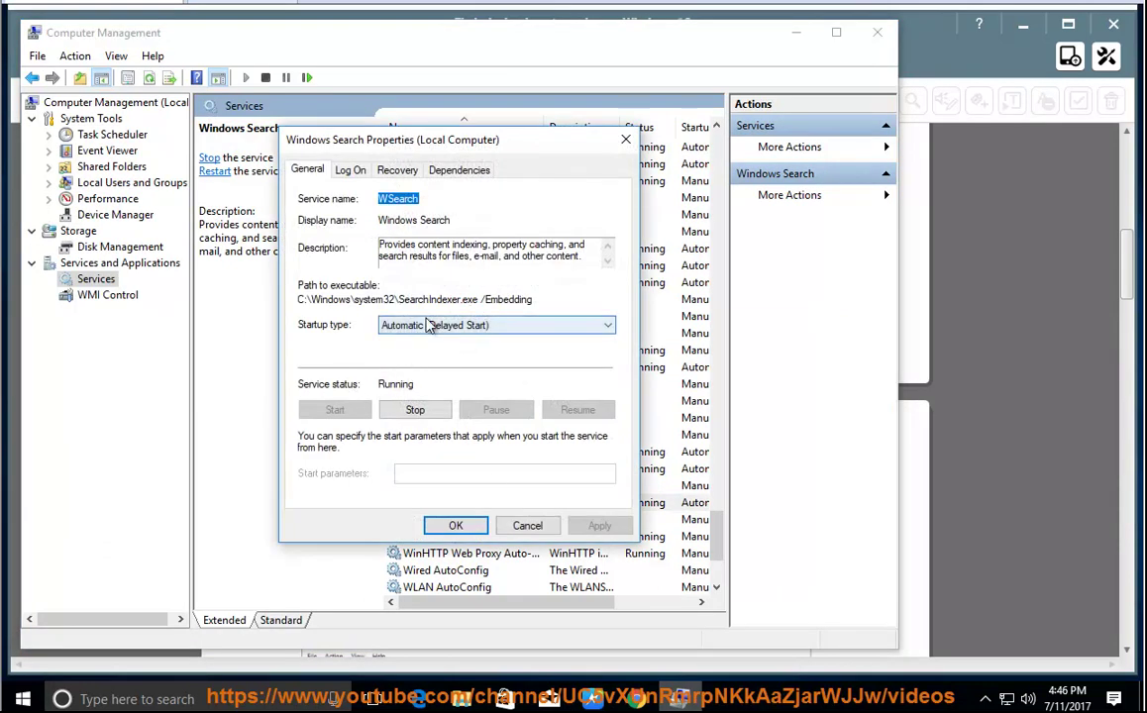
click(527, 526)
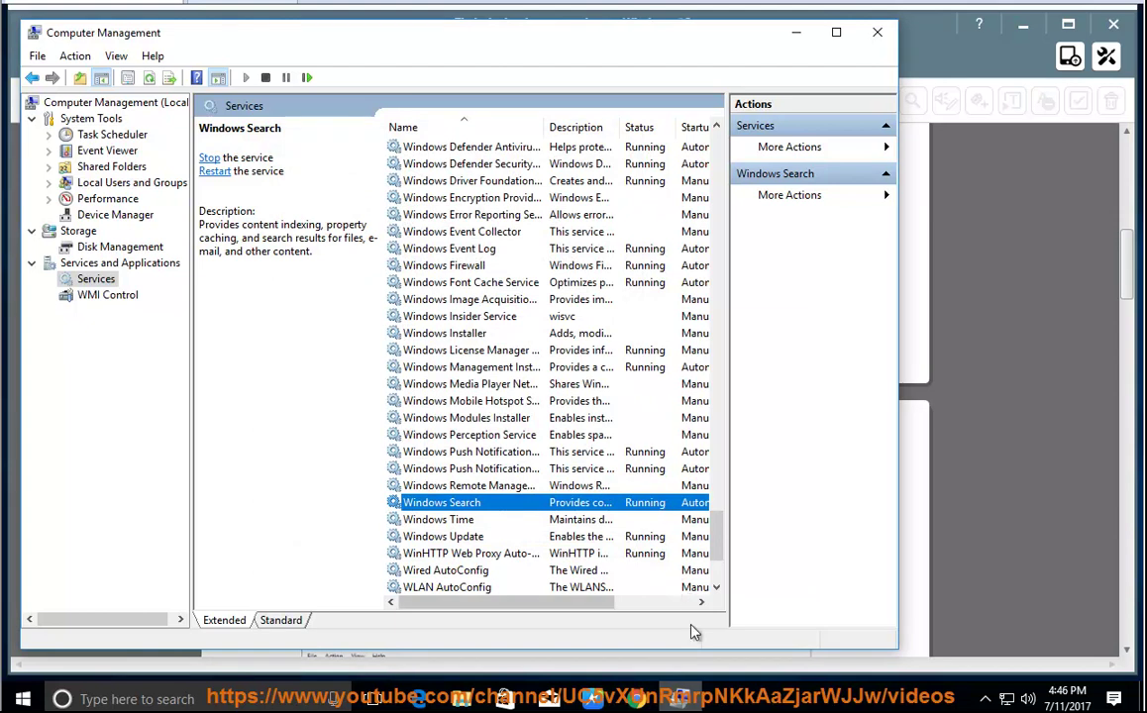
Step: Read further in the guide, then reopen the Windows Search properties
click(683, 702)
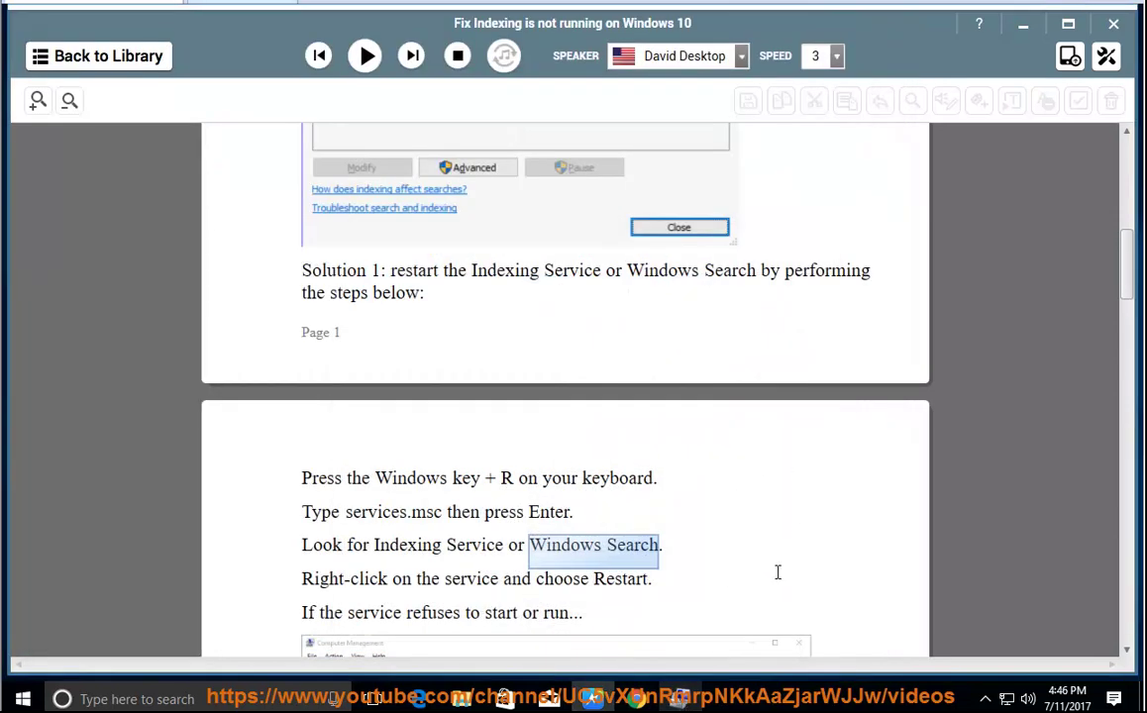
scroll(778, 572, down, 6)
scroll(683, 541, down, 4)
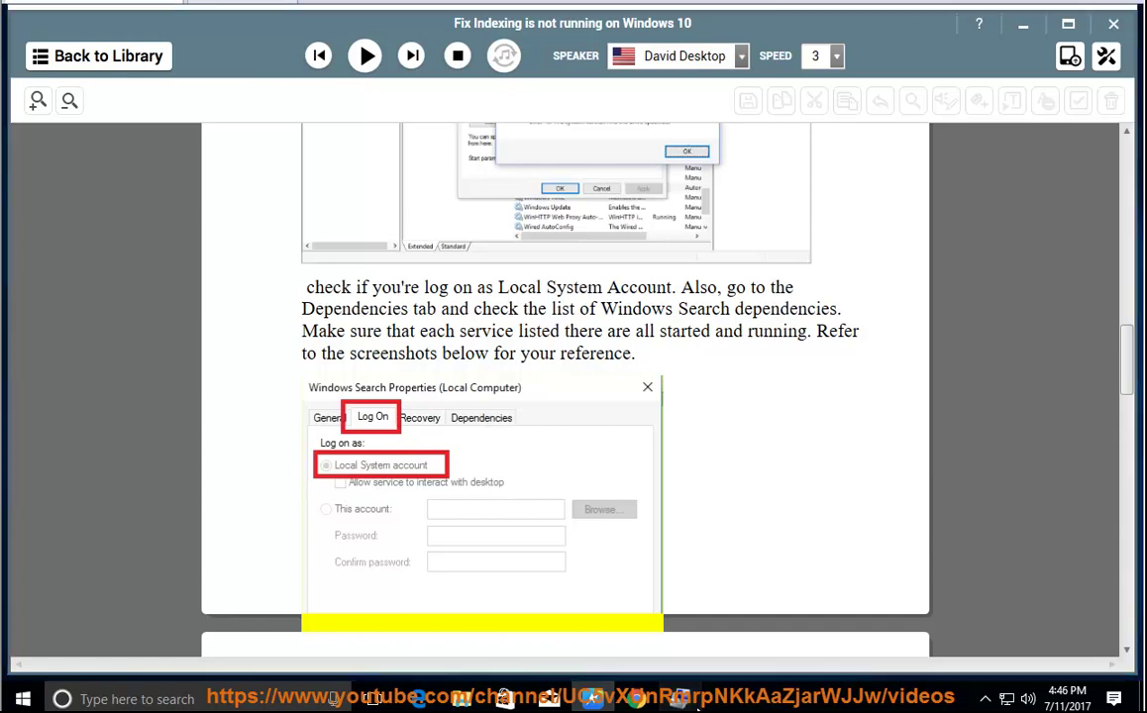
click(684, 702)
double_click(515, 502)
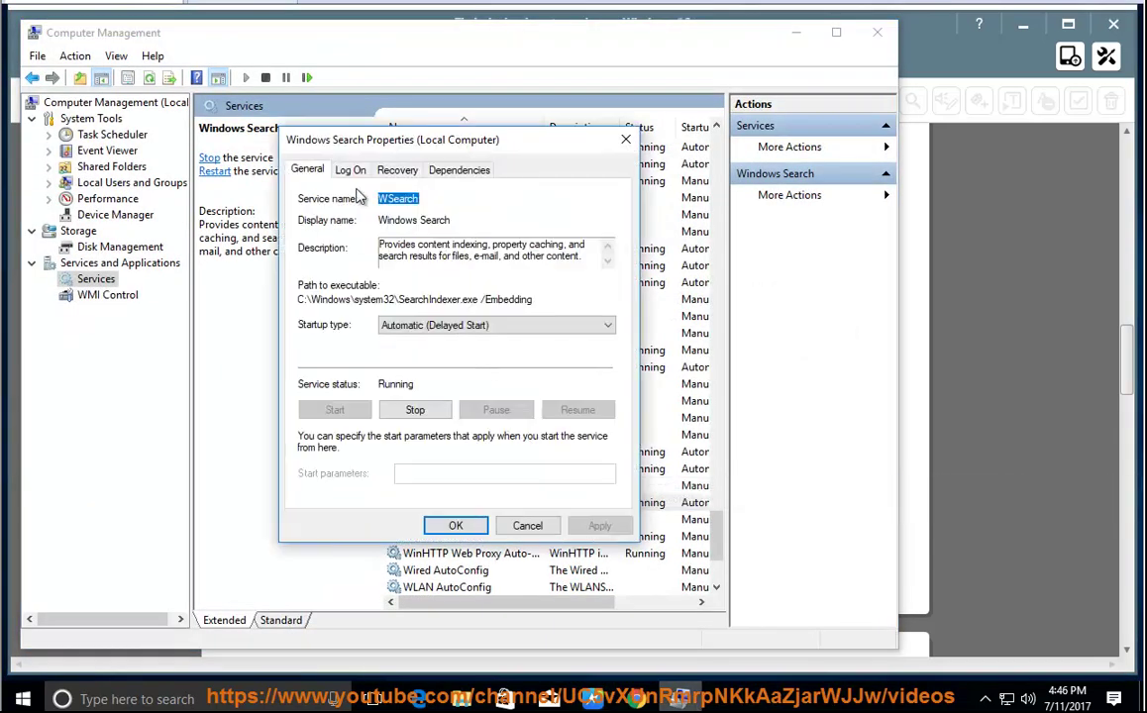
Step: Check the Windows Search Log On account and its Dependencies, expanding Remote Procedure Call (RPC)
click(351, 171)
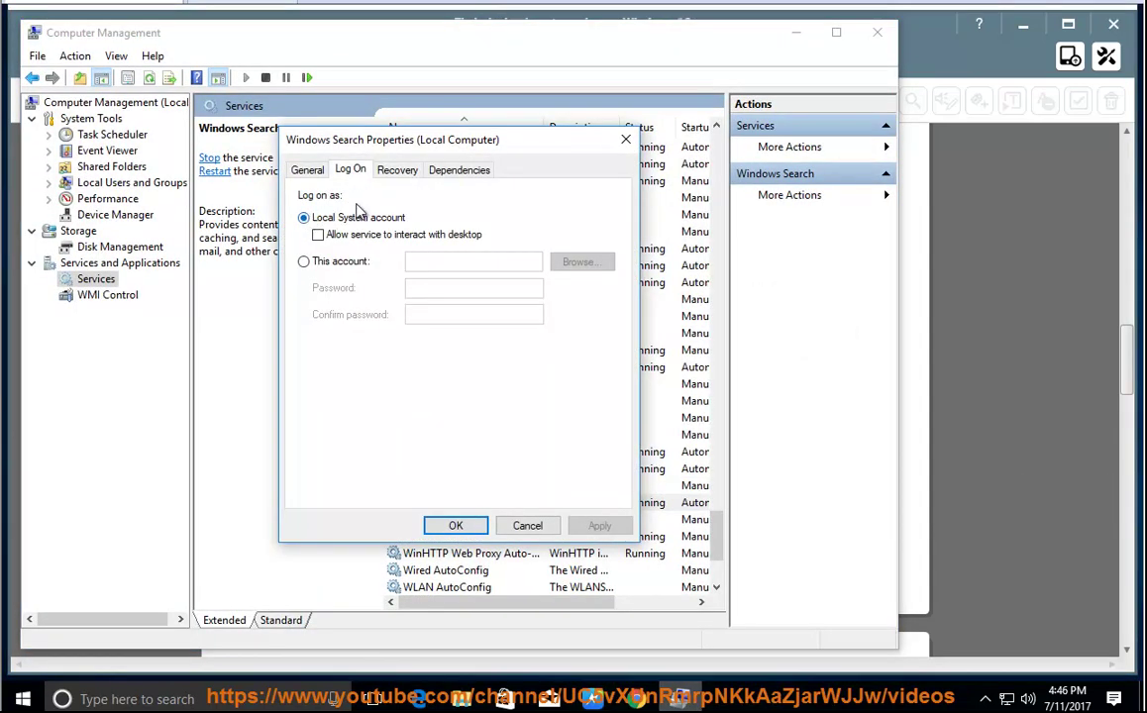
click(441, 169)
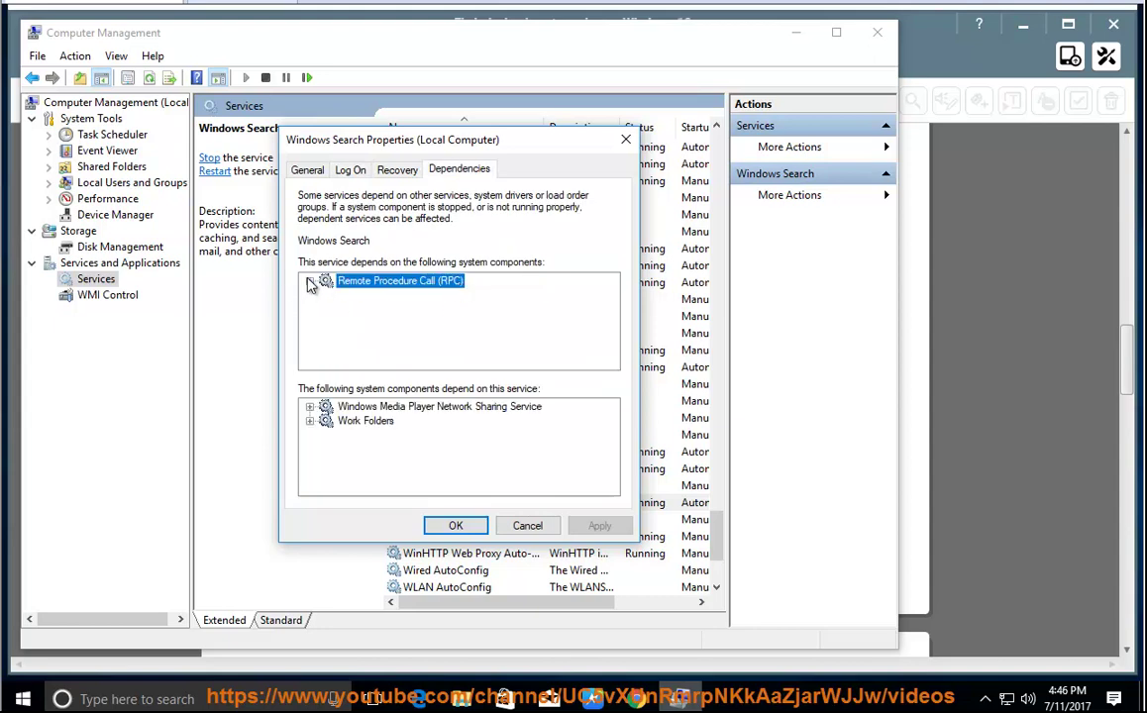
click(310, 282)
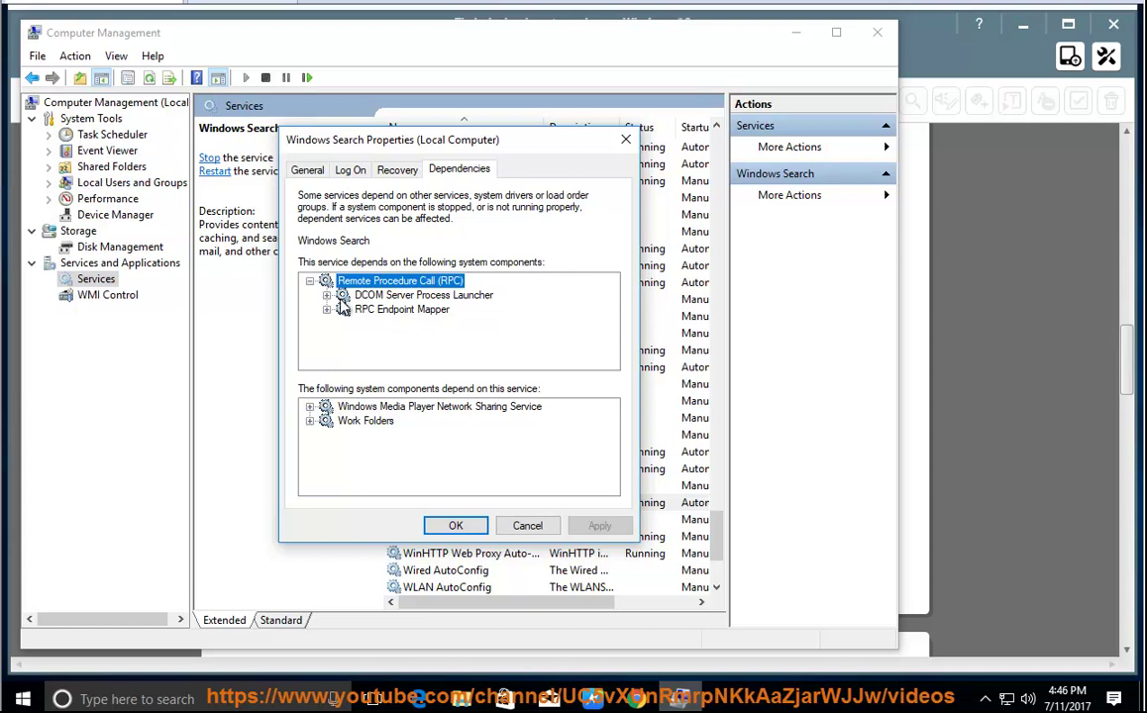
Step: Move the properties dialog aside and widen the services list's Name column
drag(466, 142, 835, 152)
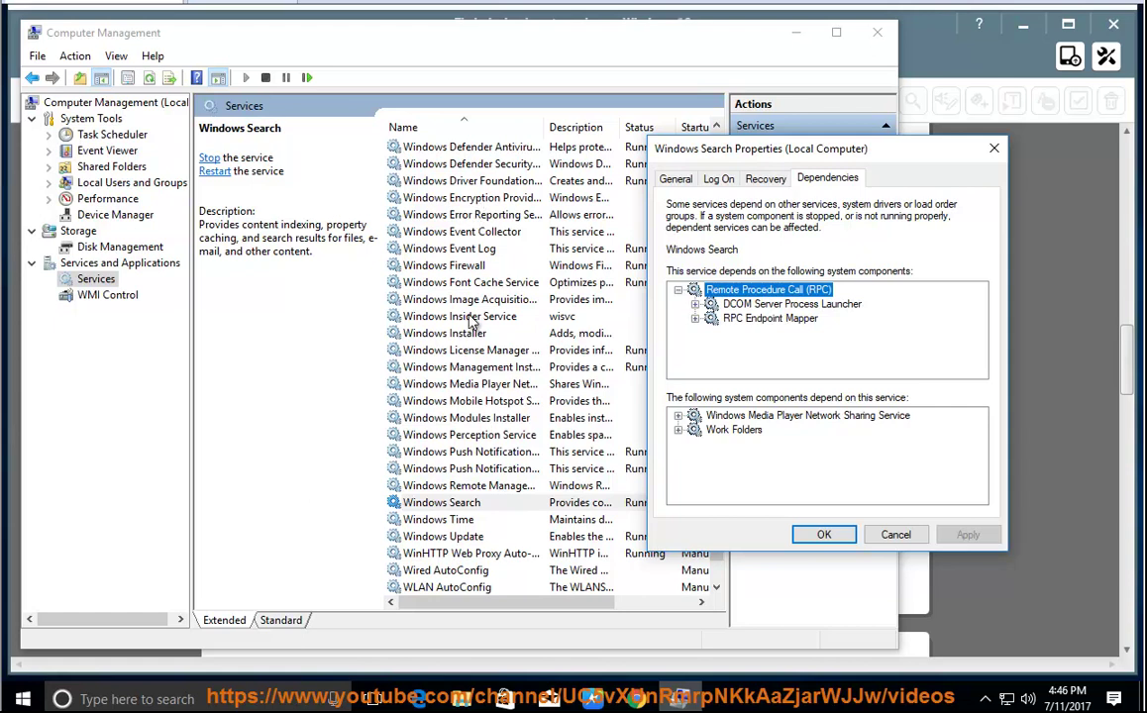
click(465, 367)
scroll(466, 367, up, 7)
drag(720, 509, 715, 395)
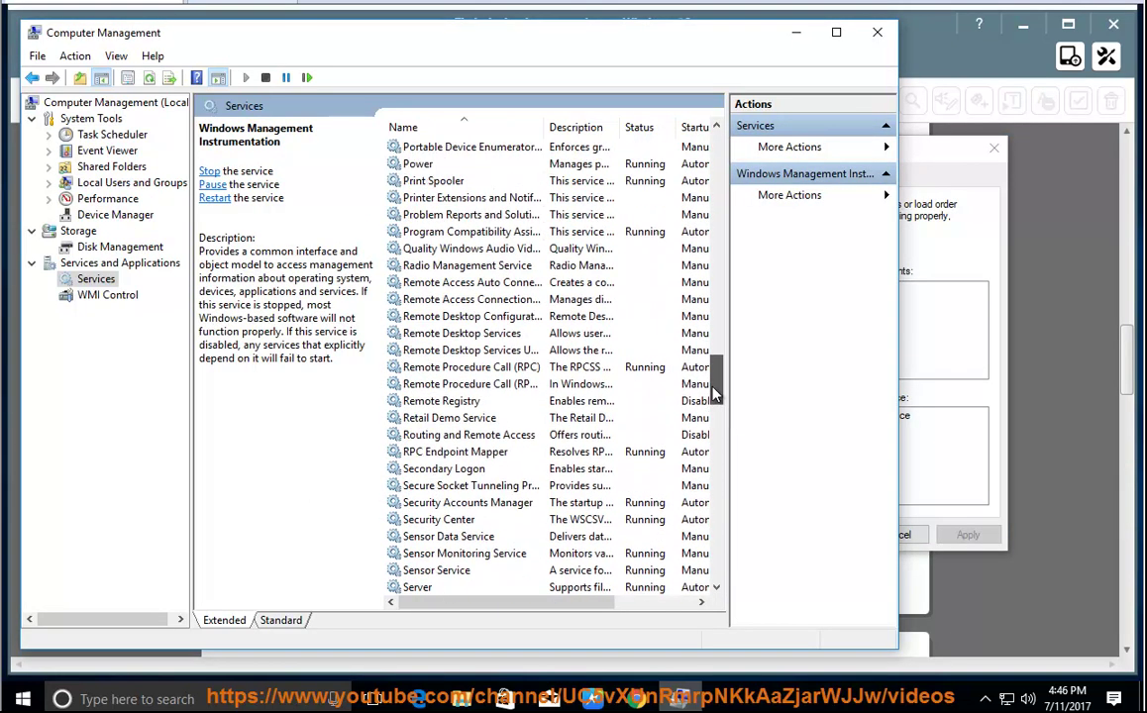
scroll(642, 340, up, 3)
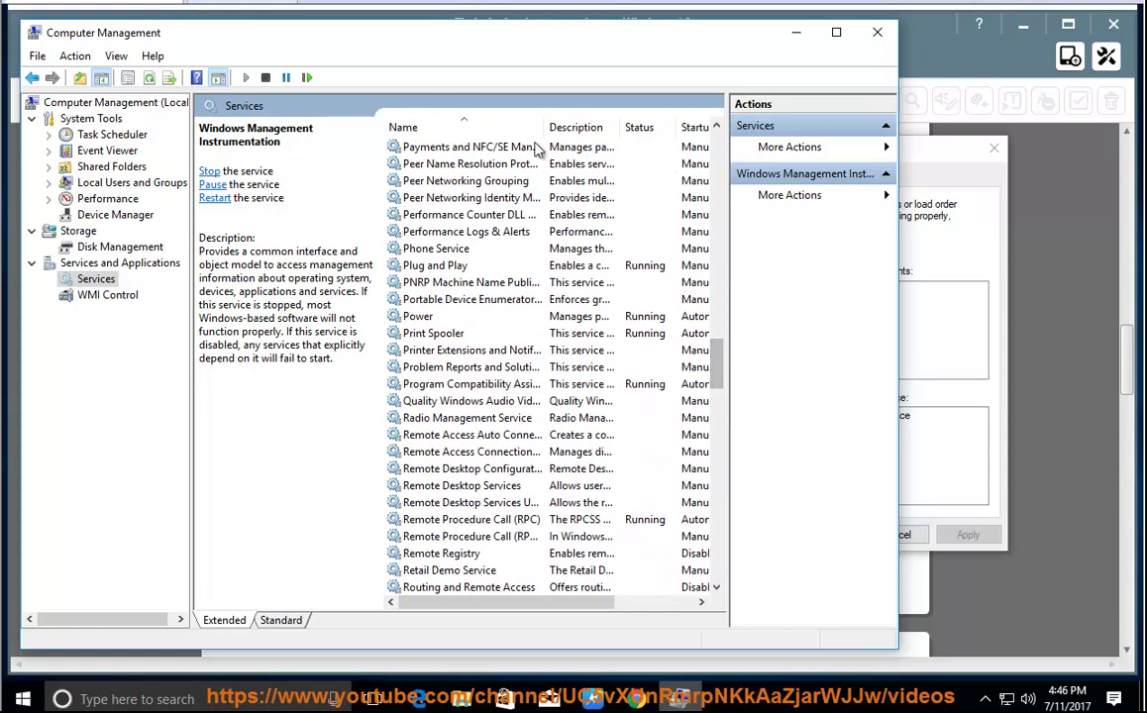
drag(539, 130, 607, 128)
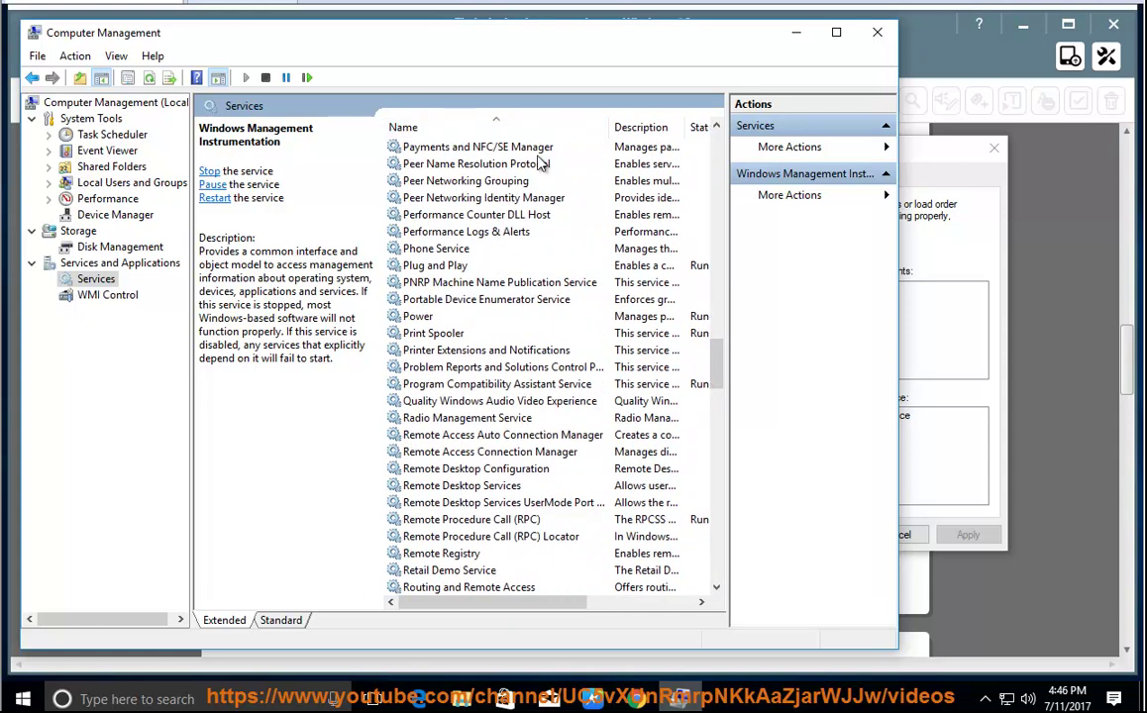
Step: Open the Remote Procedure Call (RPC) service properties to confirm it is running, then cancel
click(472, 519)
click(924, 368)
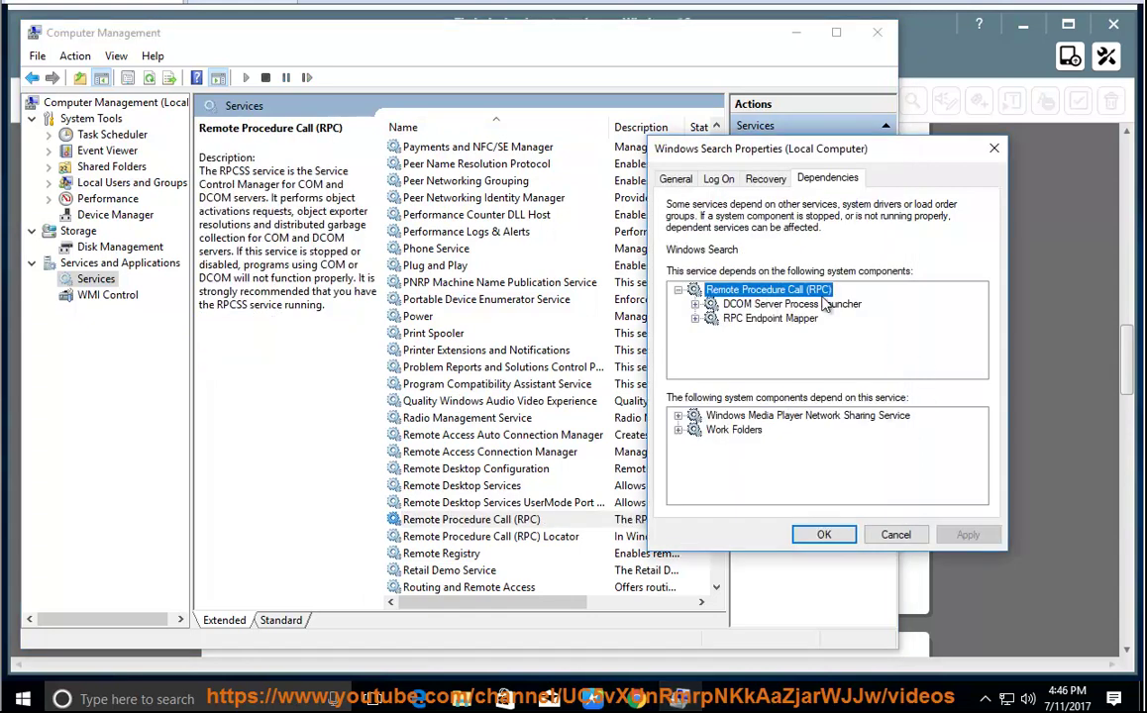
double_click(465, 520)
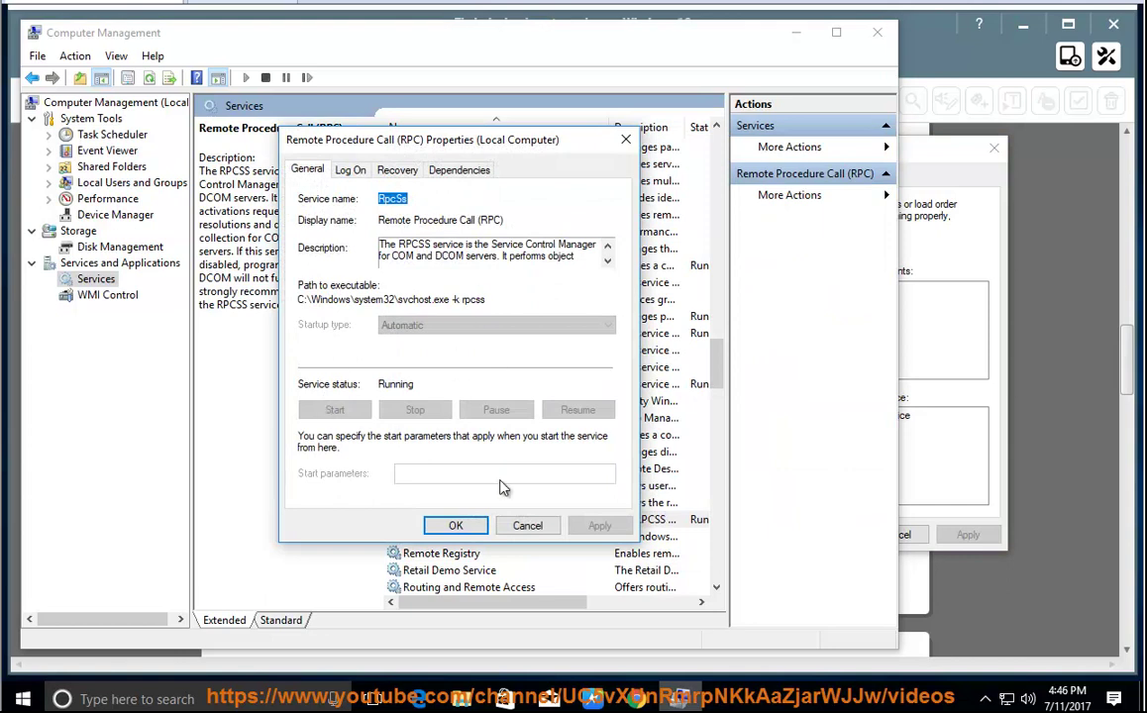
click(527, 525)
Step: Review the DCOM Server Process Launcher and RPC Endpoint Mapper dependencies, then close Computer Management
click(863, 389)
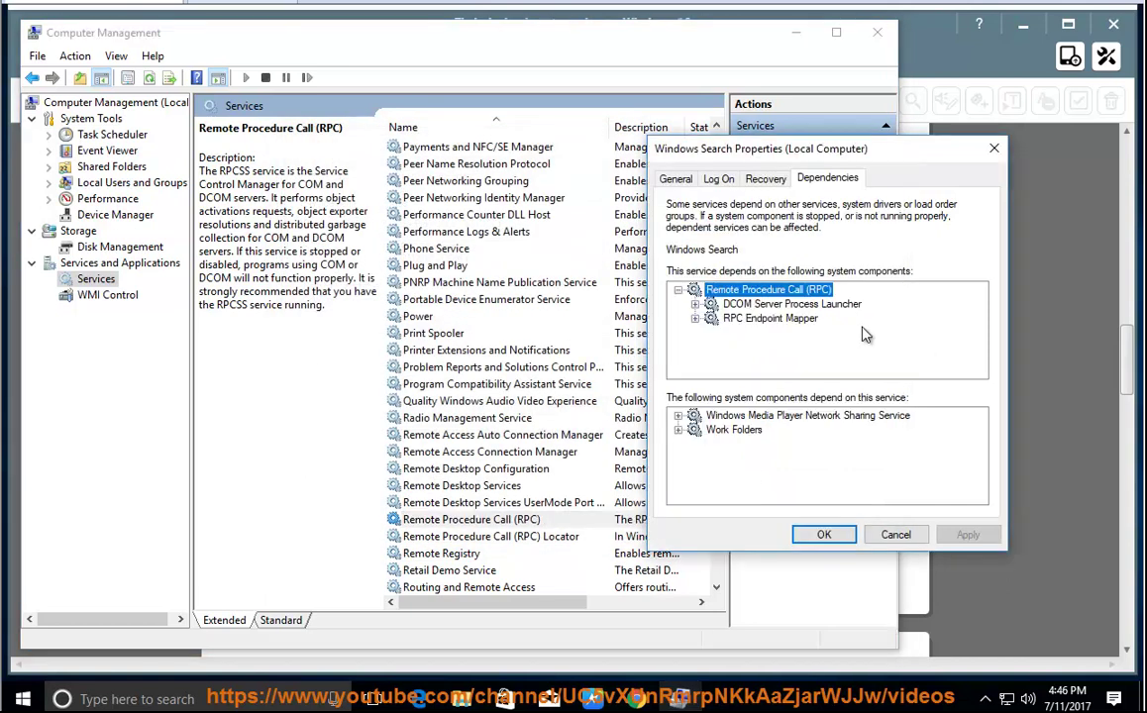
click(769, 306)
click(758, 320)
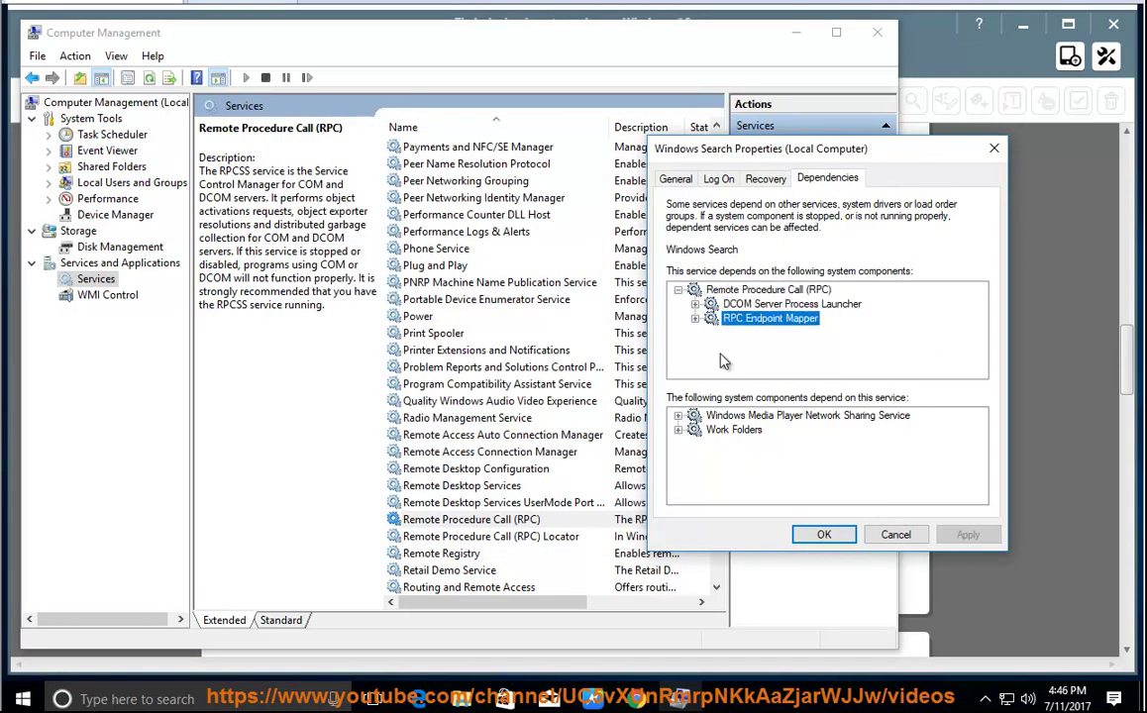
click(896, 534)
click(876, 31)
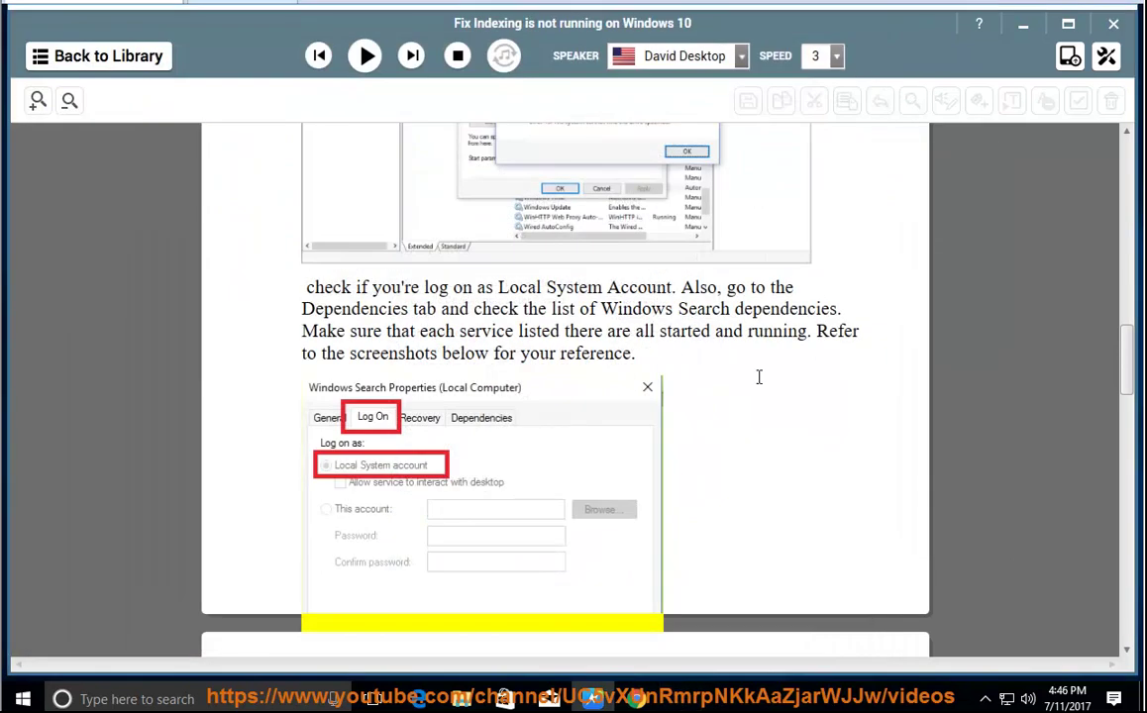
Step: Resume the read-aloud through the DISM /Scanhealth, /Cleanupimage and /Restorehealth commands
click(366, 55)
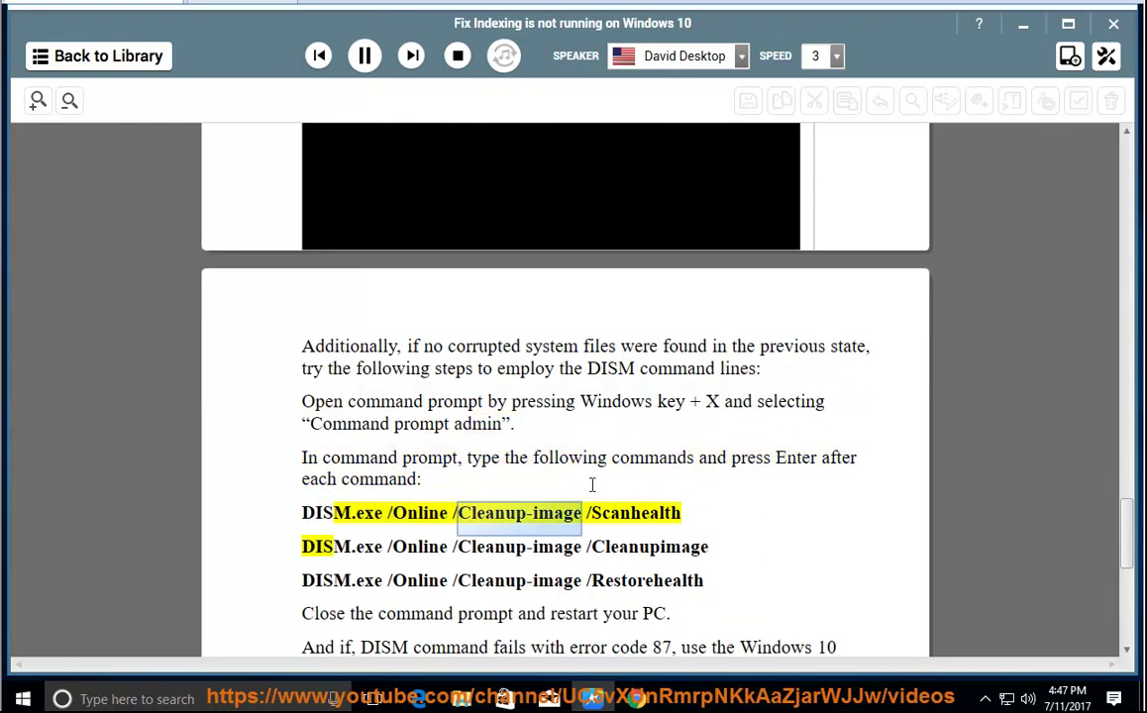
Step: Launch Command Prompt as administrator from a 'cmd' search
click(188, 698)
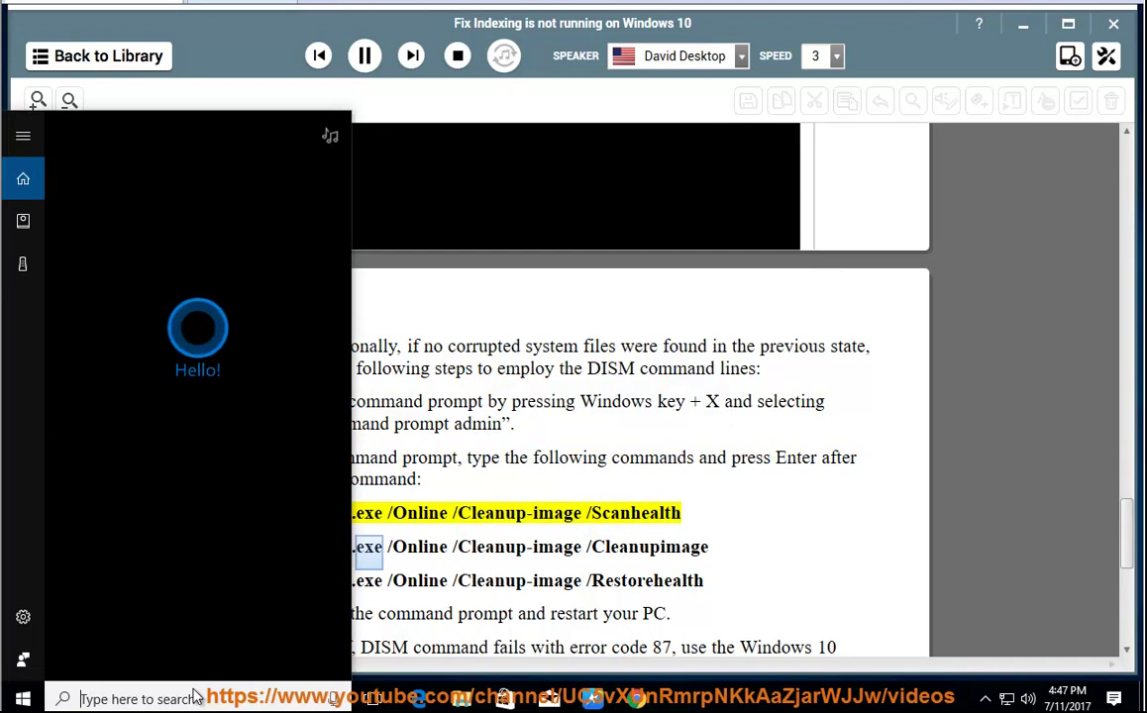
text(cmd)
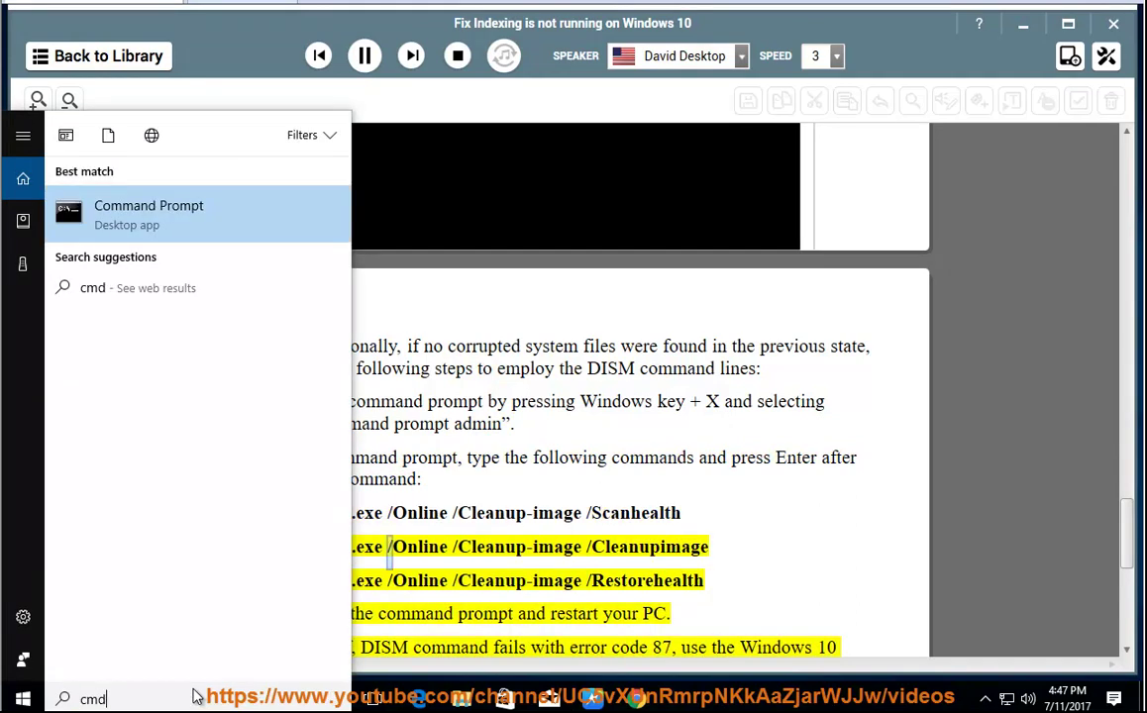
right_click(136, 203)
click(185, 217)
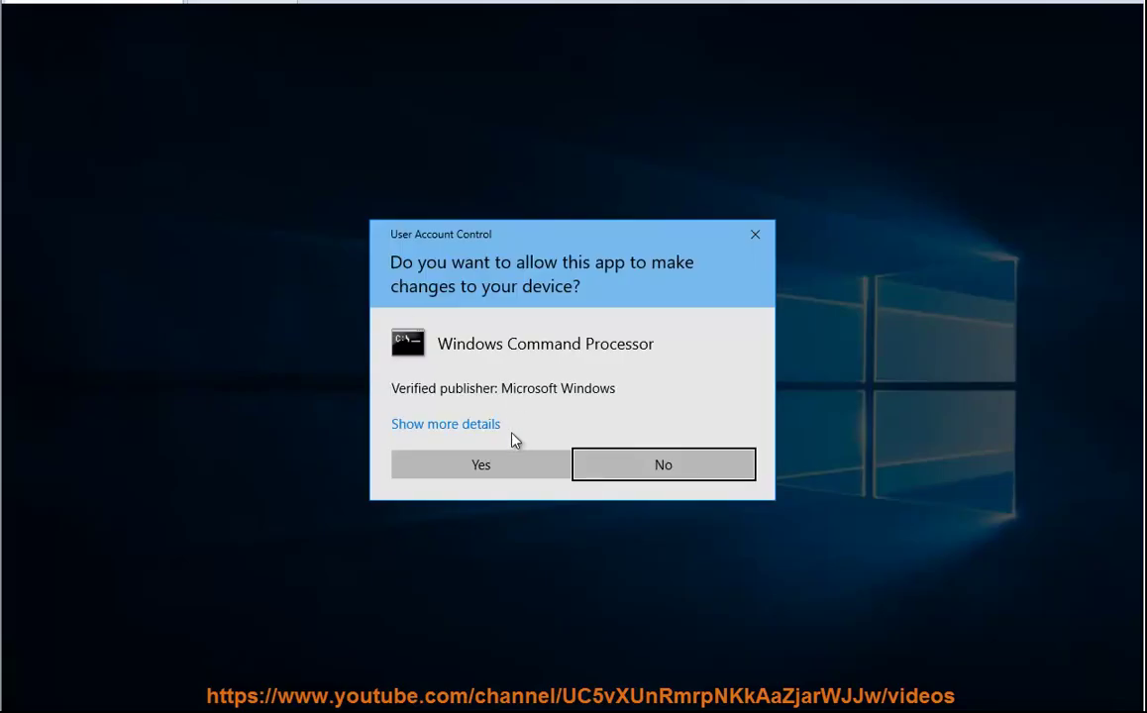
click(504, 469)
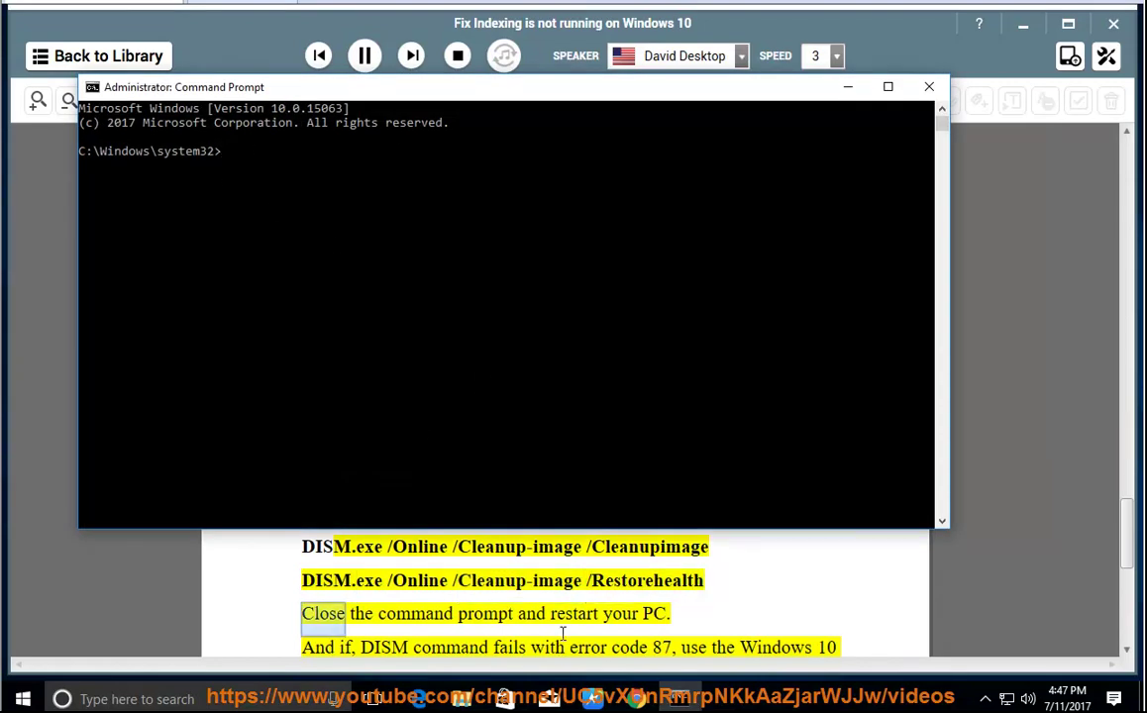
Step: Pause the read-aloud and copy the DISM Scanhealth command line from the guide
click(201, 532)
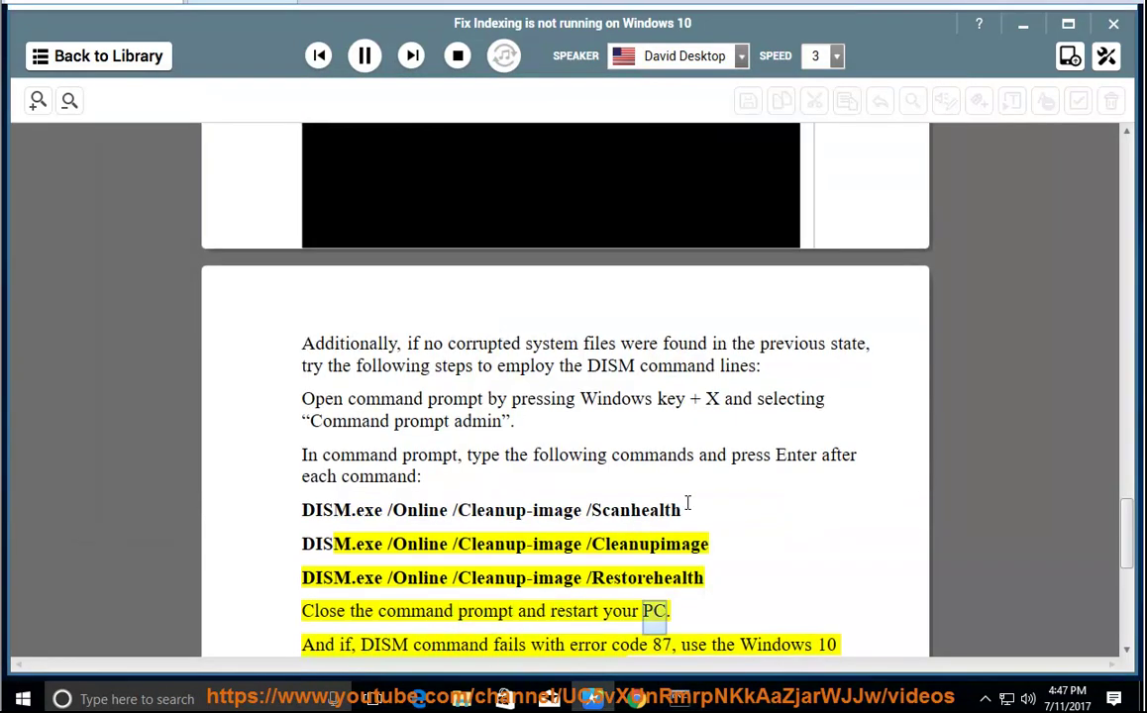
click(364, 56)
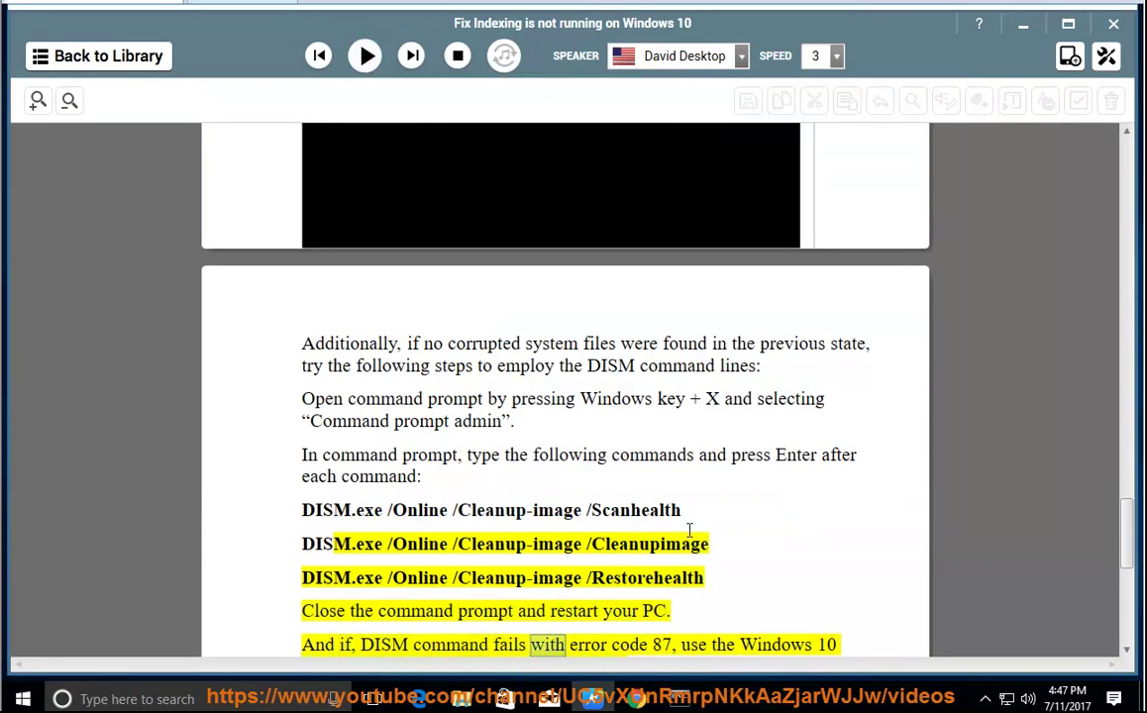
drag(688, 525, 305, 517)
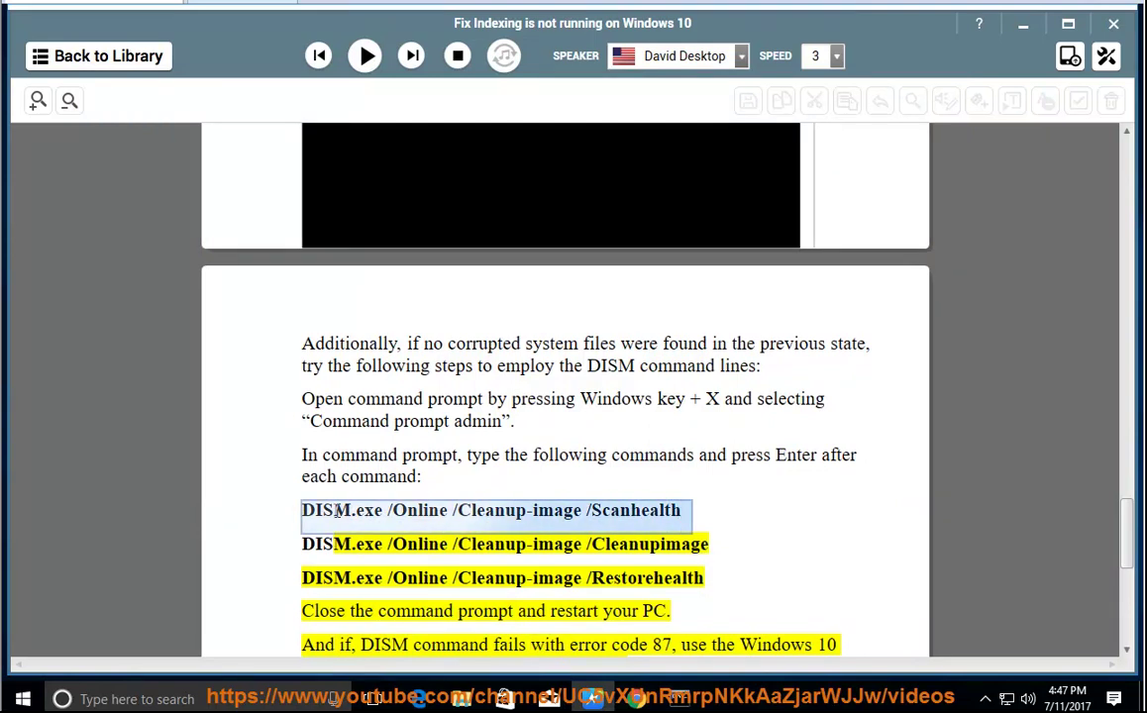
right_click(303, 506)
click(387, 533)
Step: Run DISM.exe /Online /Cleanup-image /Scanhealth in the admin prompt, then minimize it
click(683, 700)
key(ctrl+v)
key(Return)
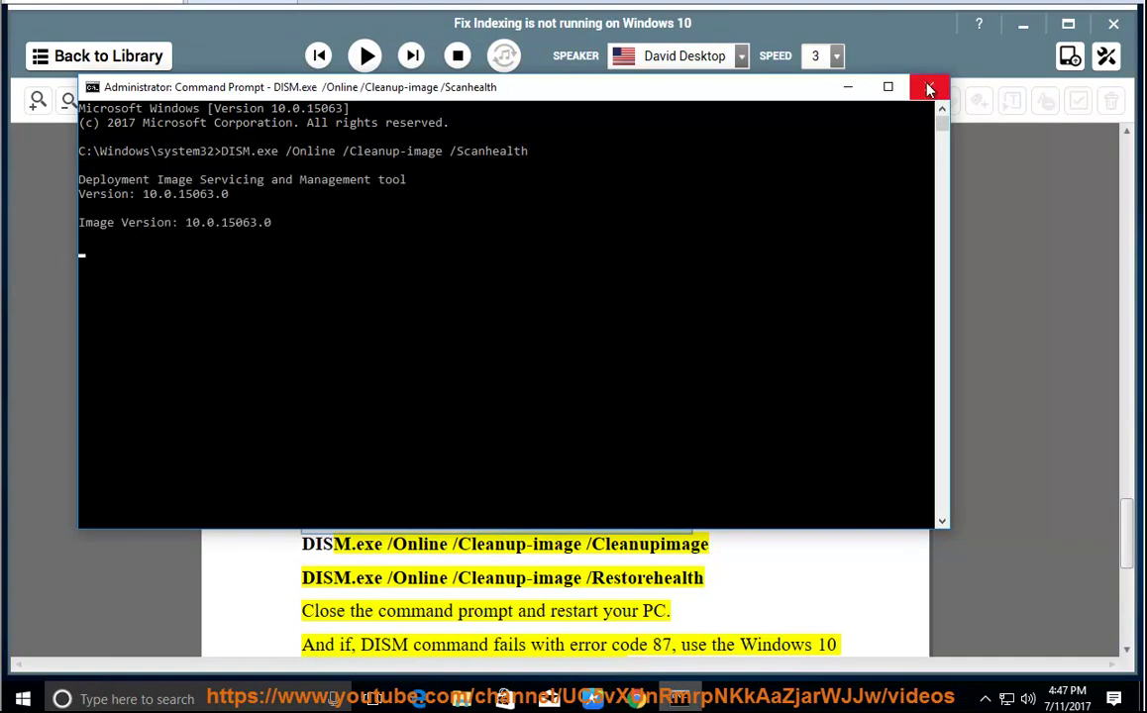
click(848, 88)
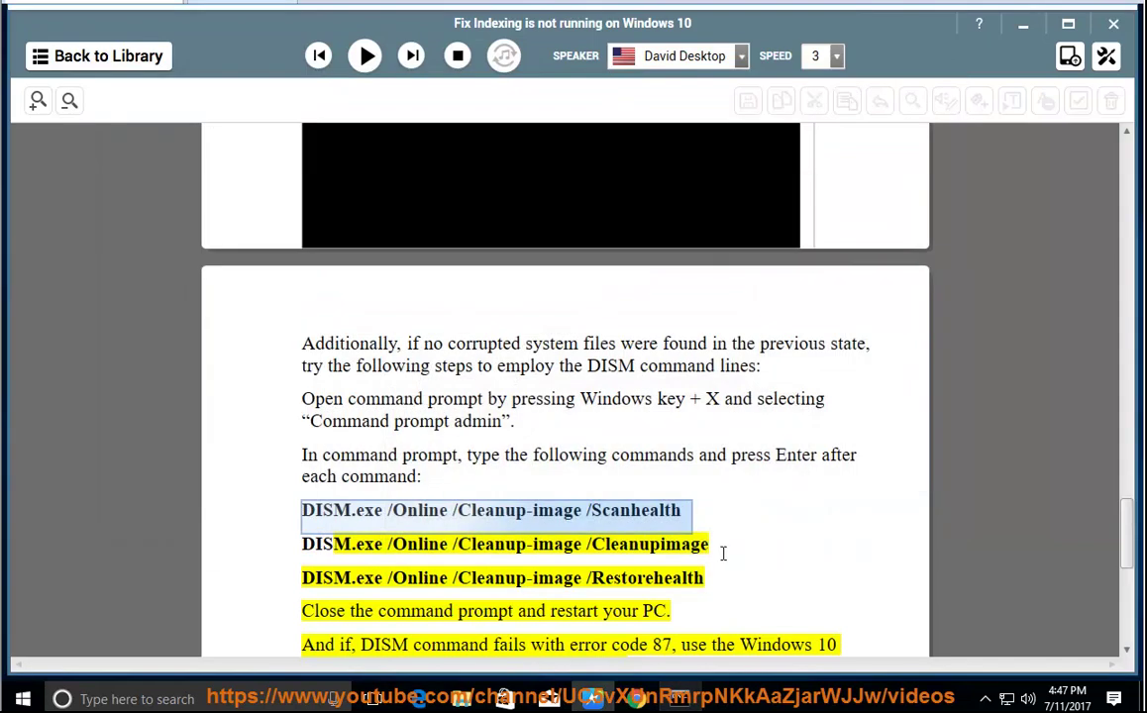
Step: Let the guide read Steps 2–4, closing the DISM Command Prompt midway, then pause
click(367, 59)
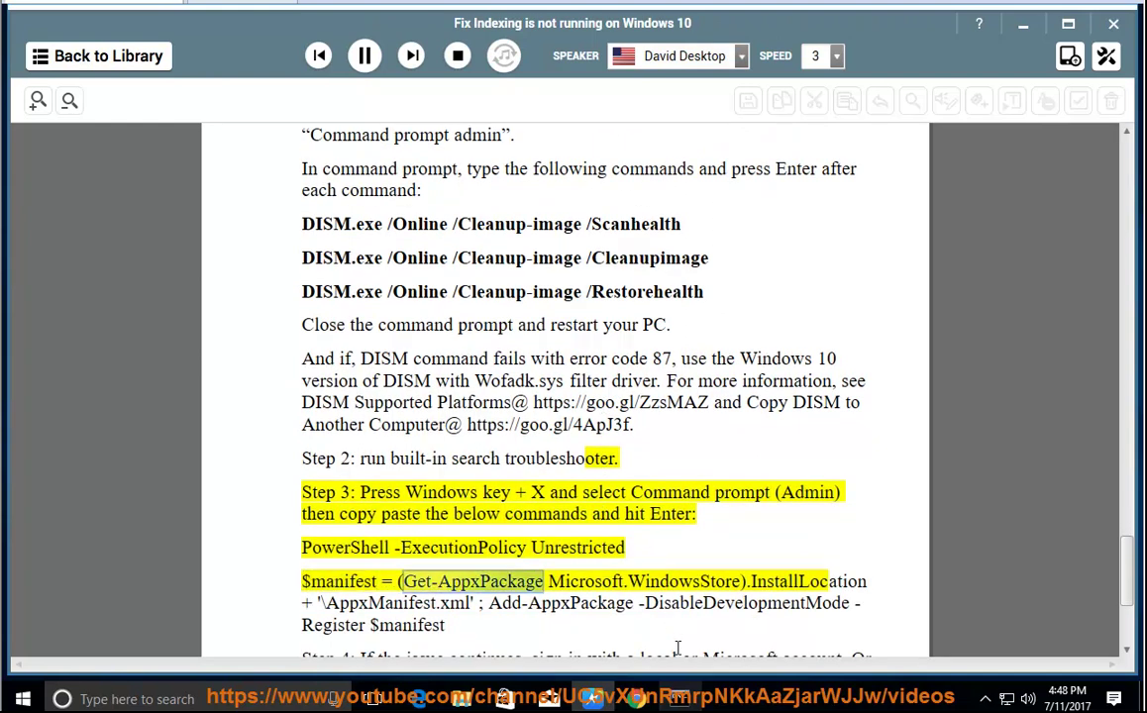
click(690, 700)
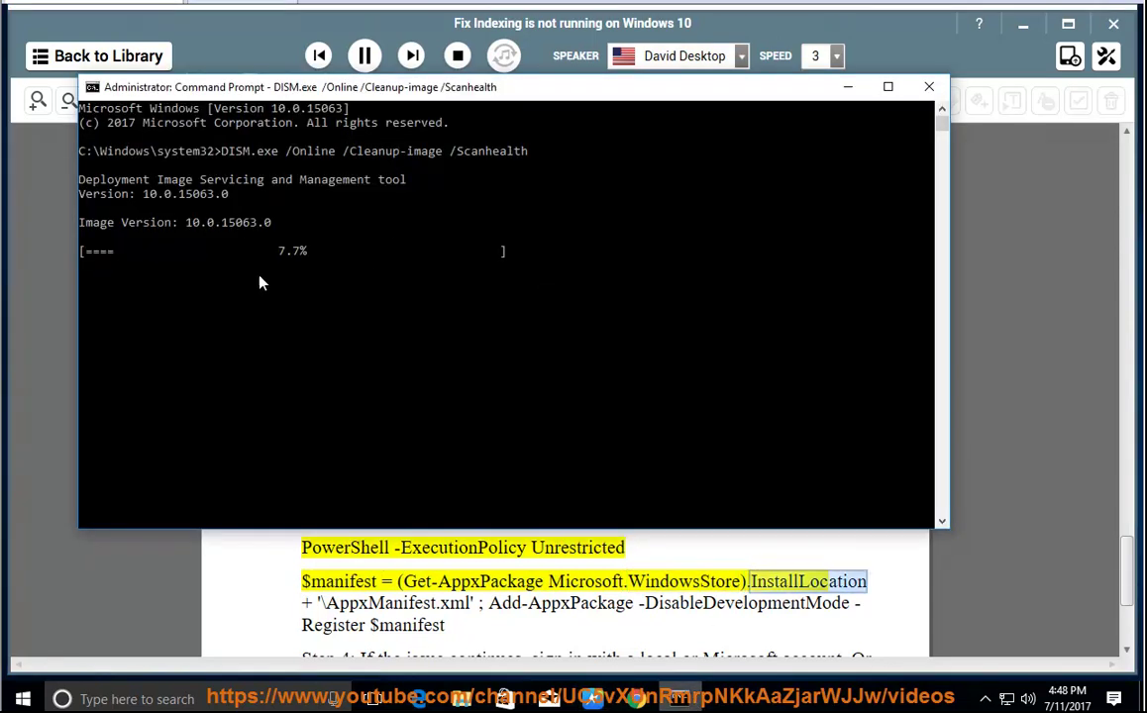
click(929, 87)
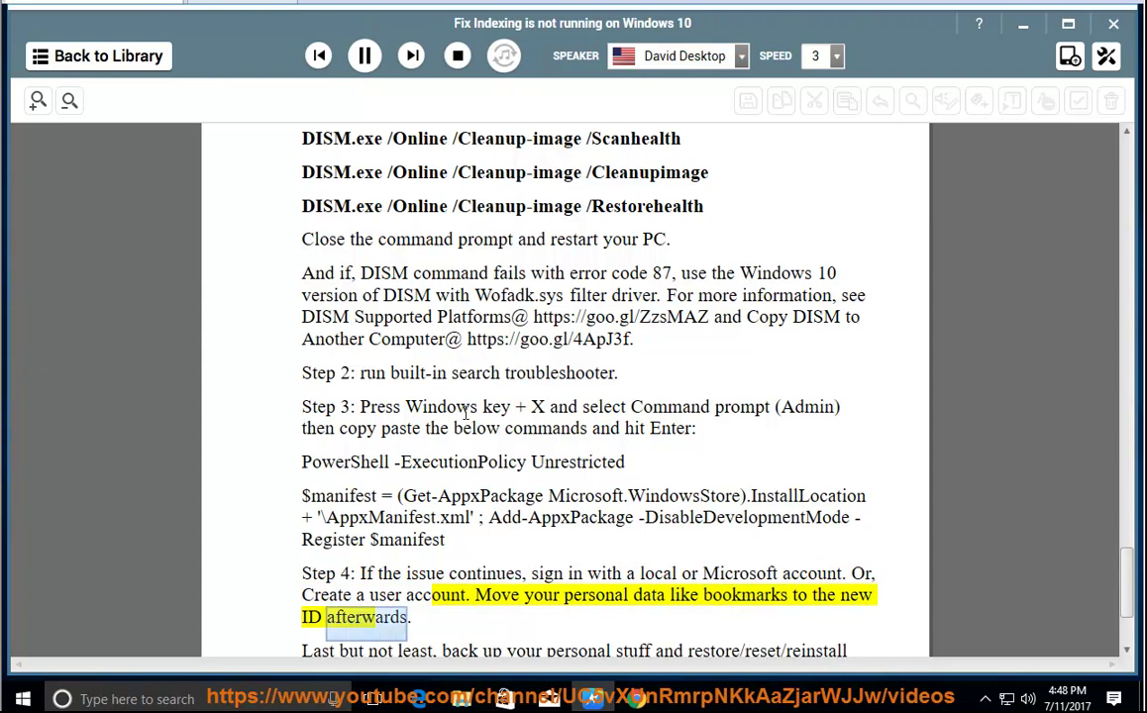
click(365, 55)
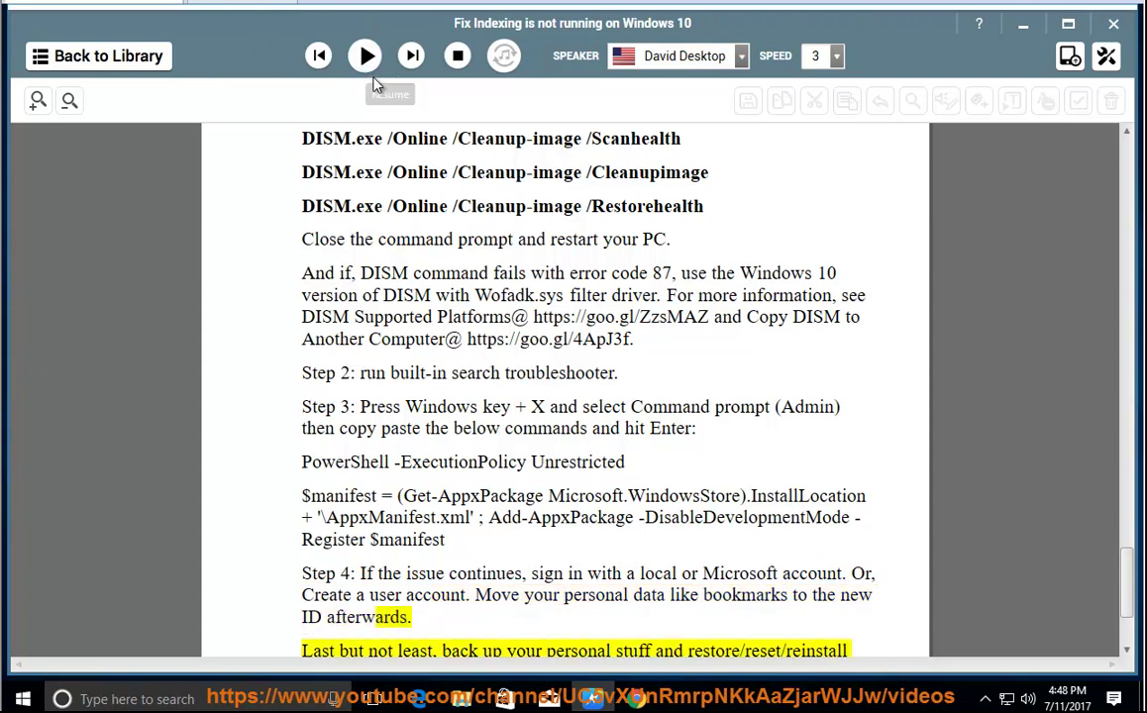
Step: View Accounts' Sign-in options and Family & other people pages in Settings, then minimize Settings
click(24, 699)
click(22, 618)
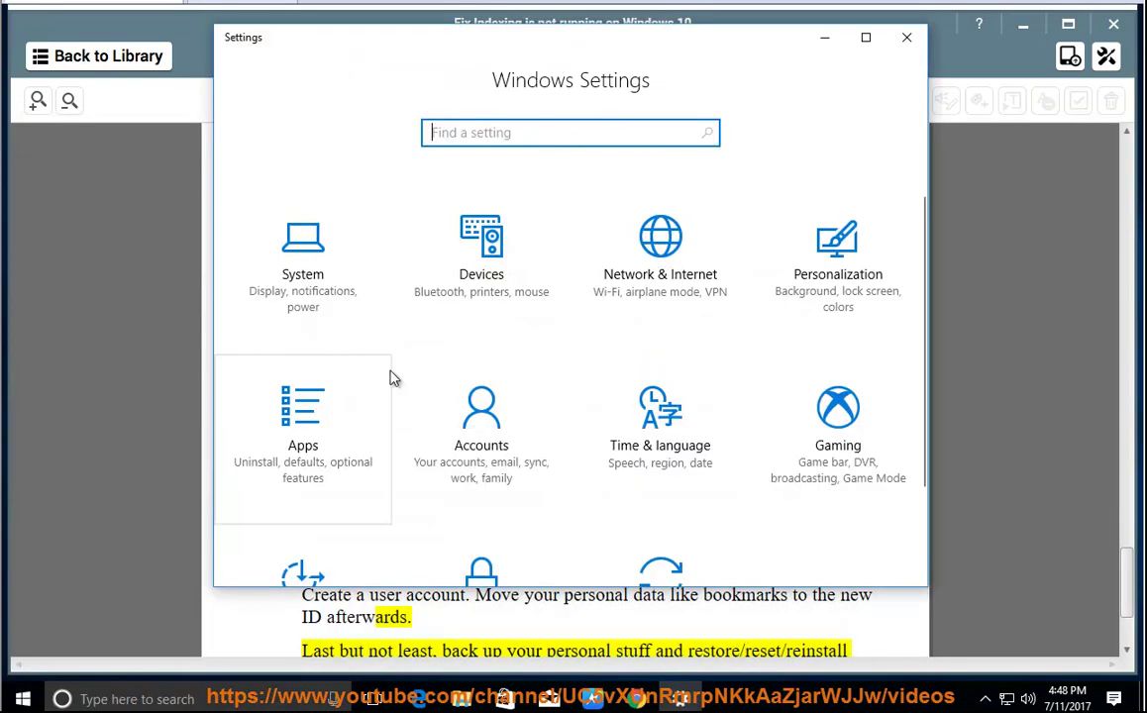
click(470, 418)
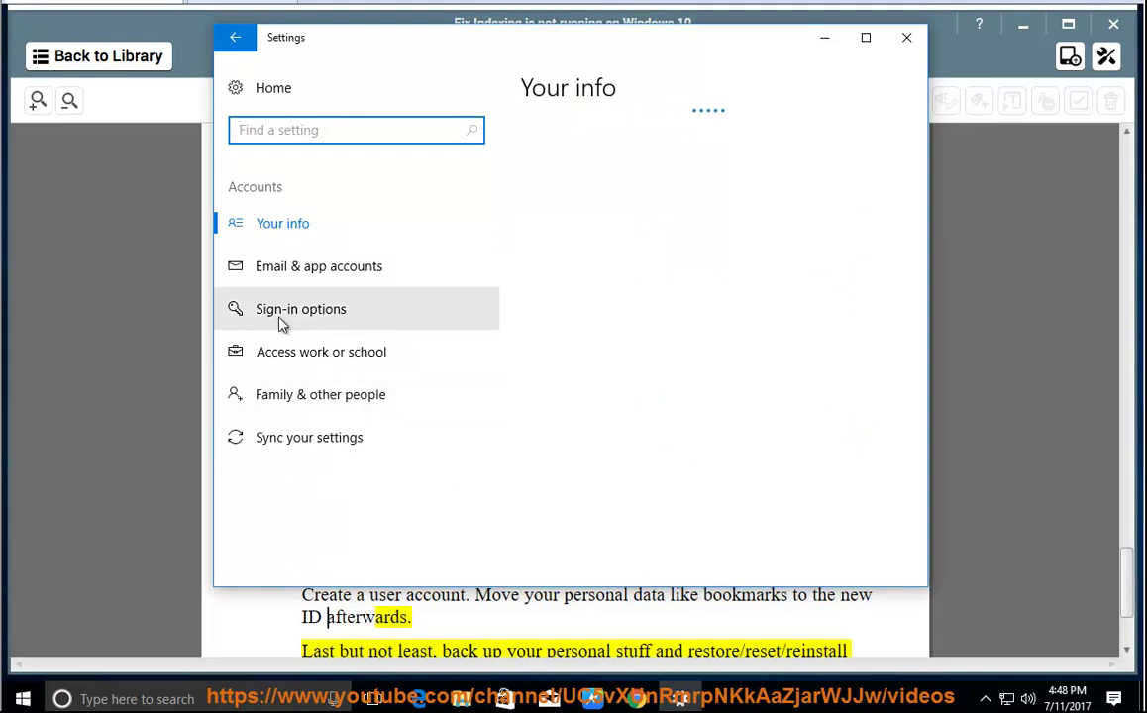
click(335, 327)
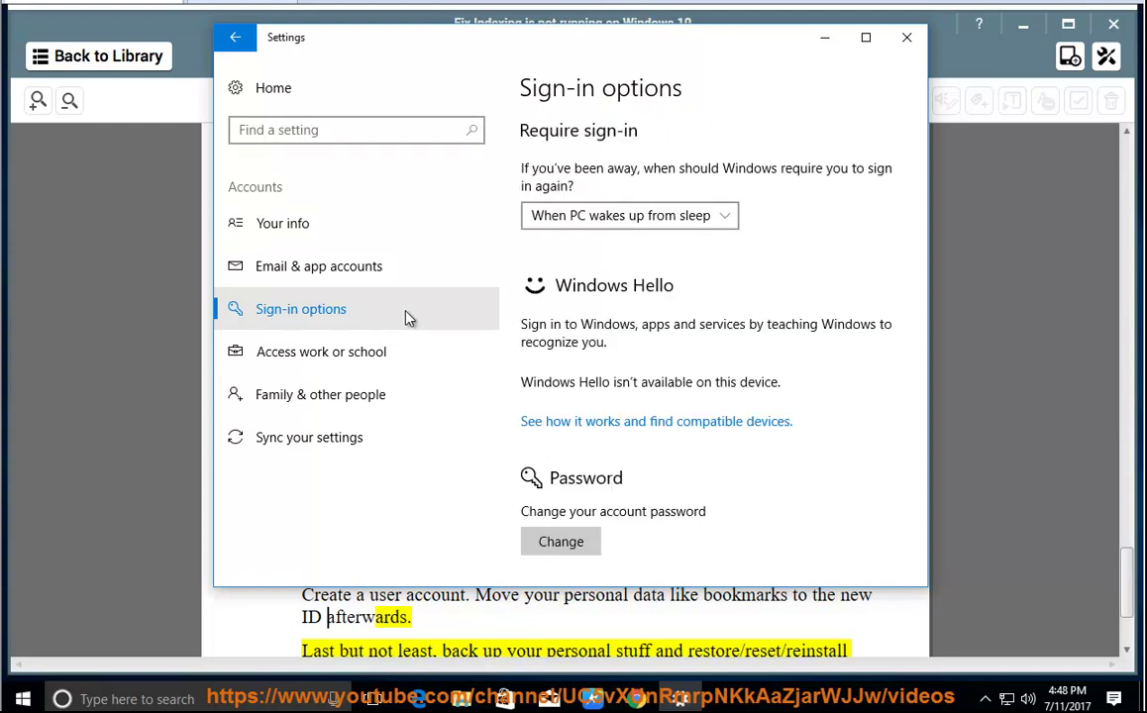
scroll(808, 413, down, 3)
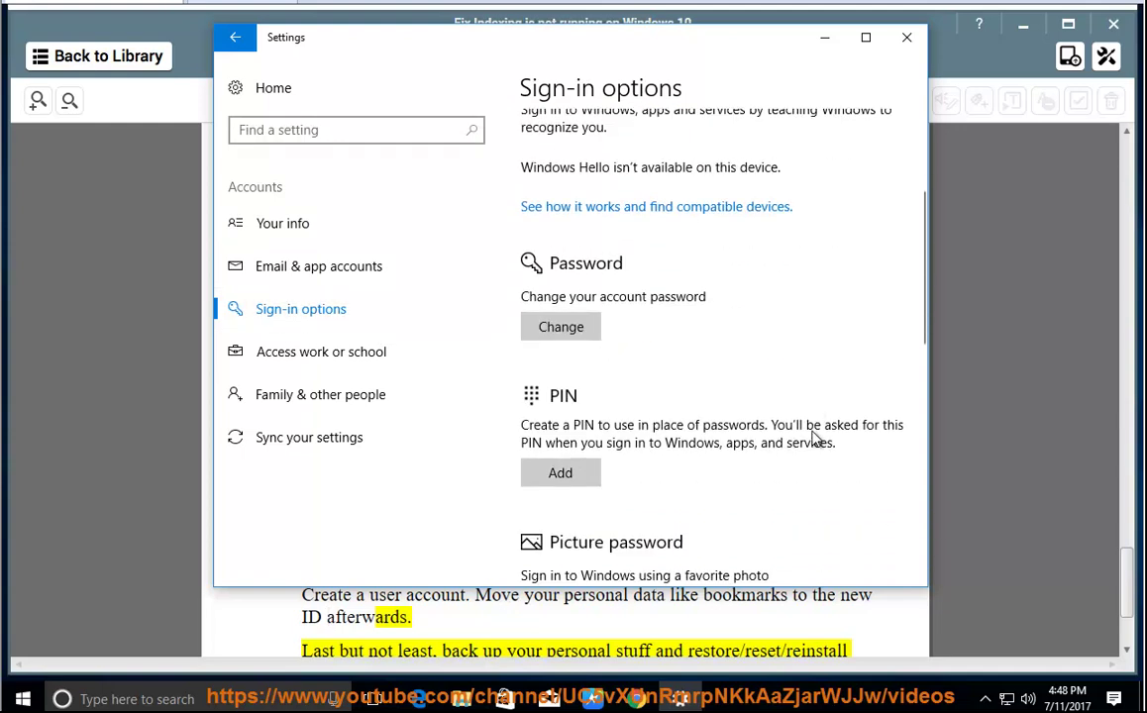
click(331, 399)
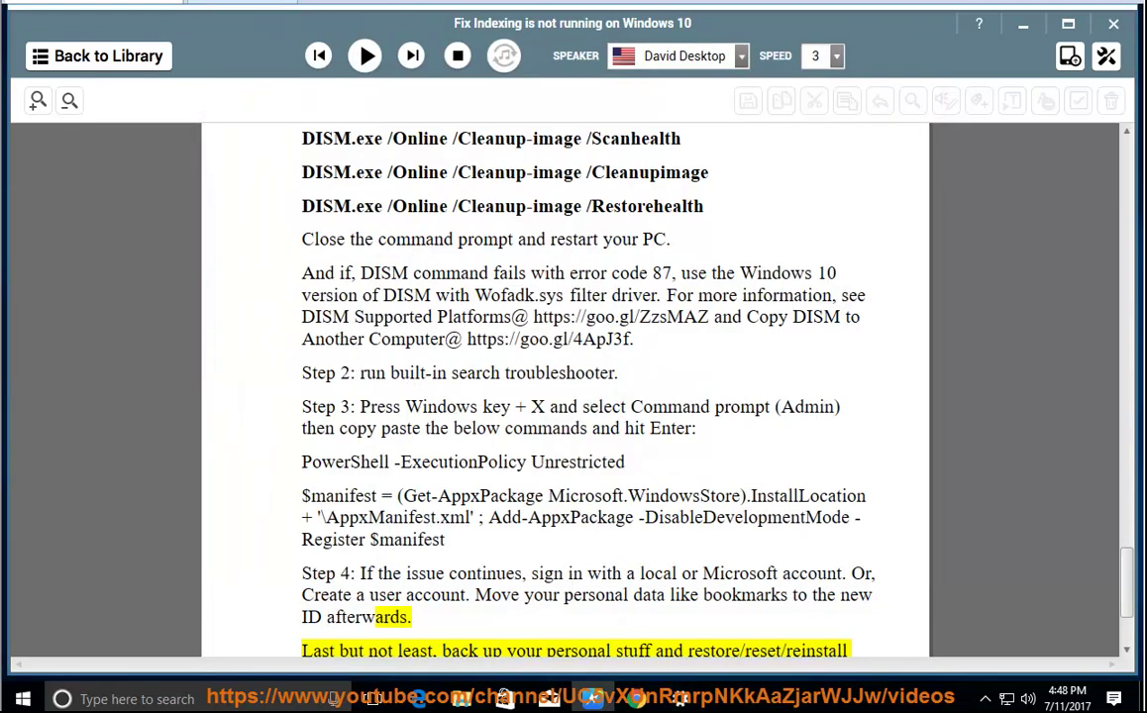
key(super+i)
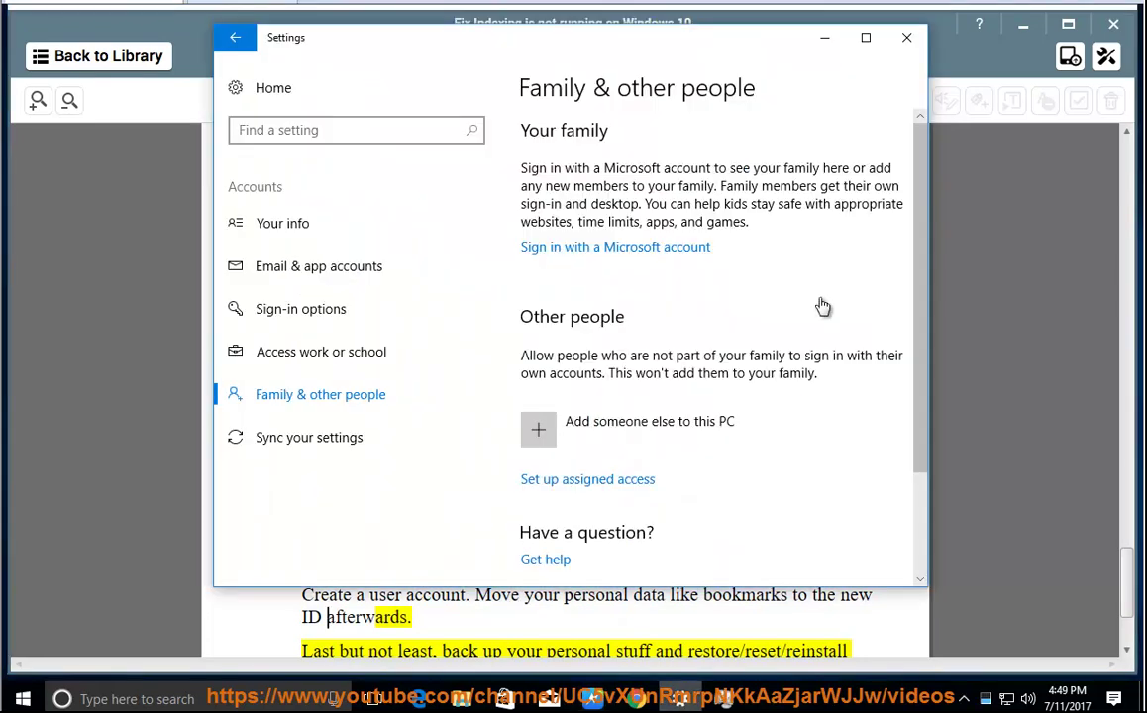
click(827, 42)
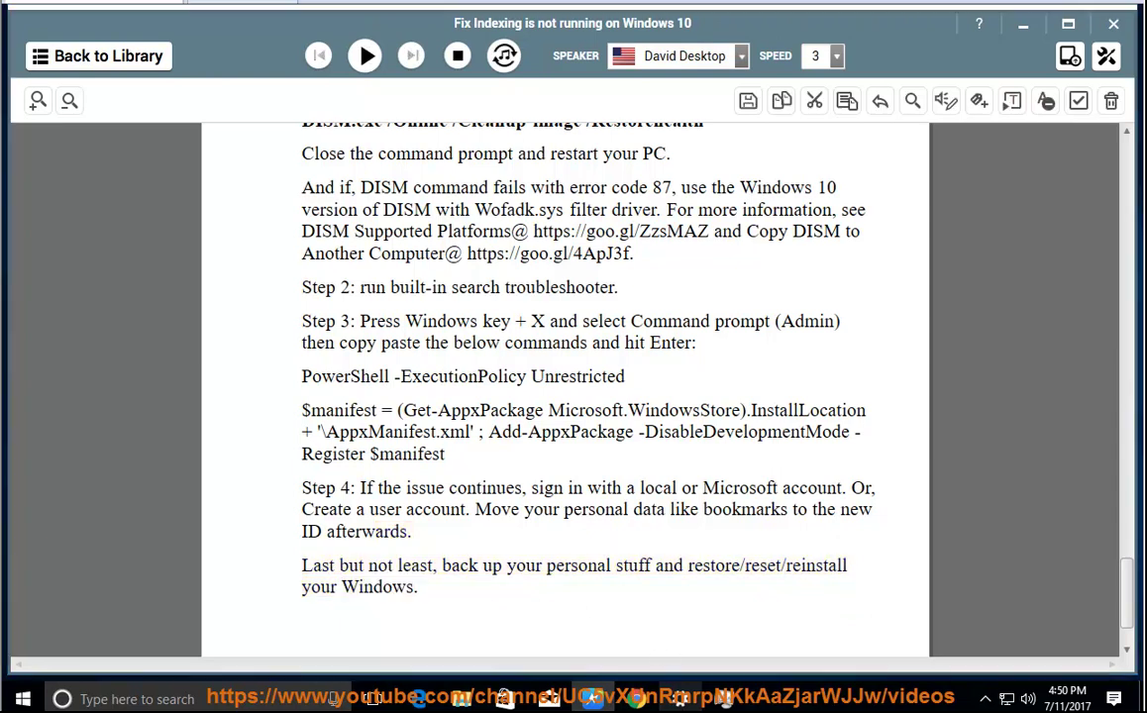
Step: Go to Update & security > Recovery, start Reset this PC, then cancel it
click(679, 699)
click(234, 45)
scroll(673, 466, down, 3)
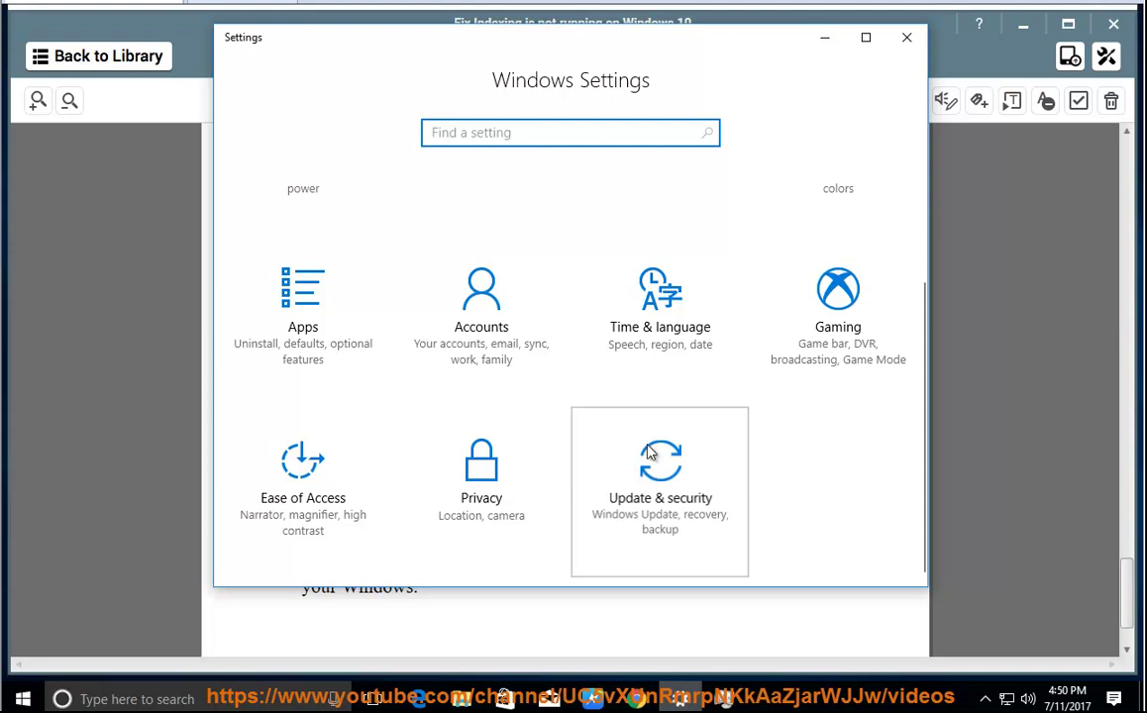
click(674, 458)
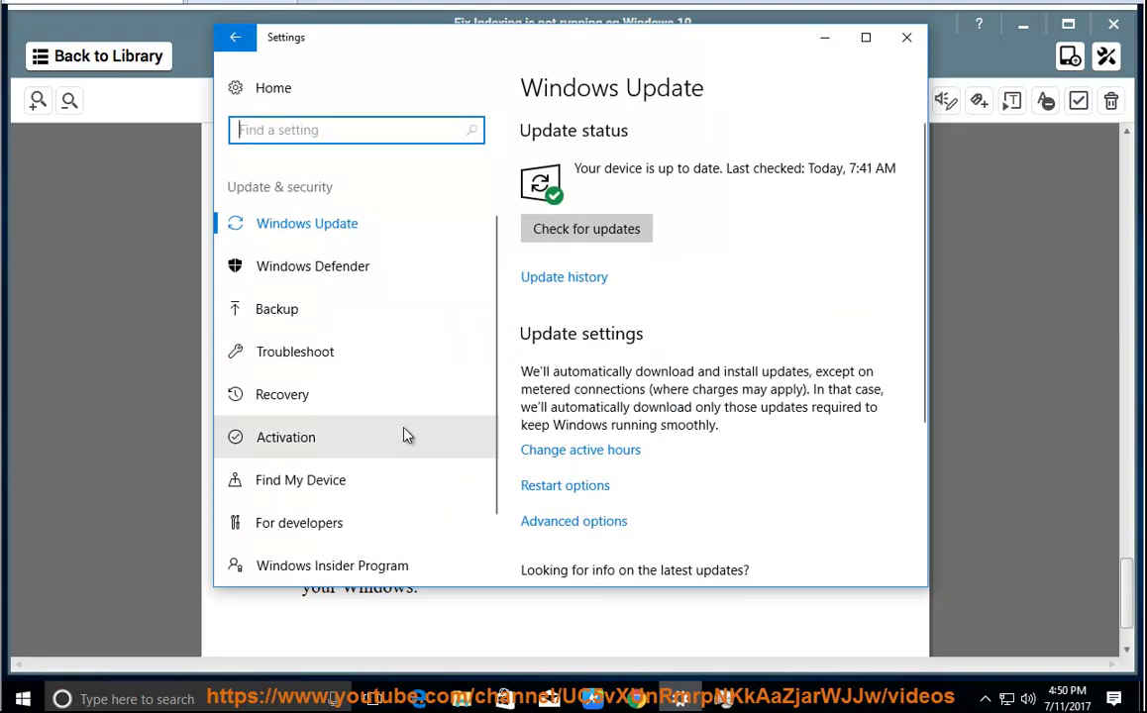
click(278, 406)
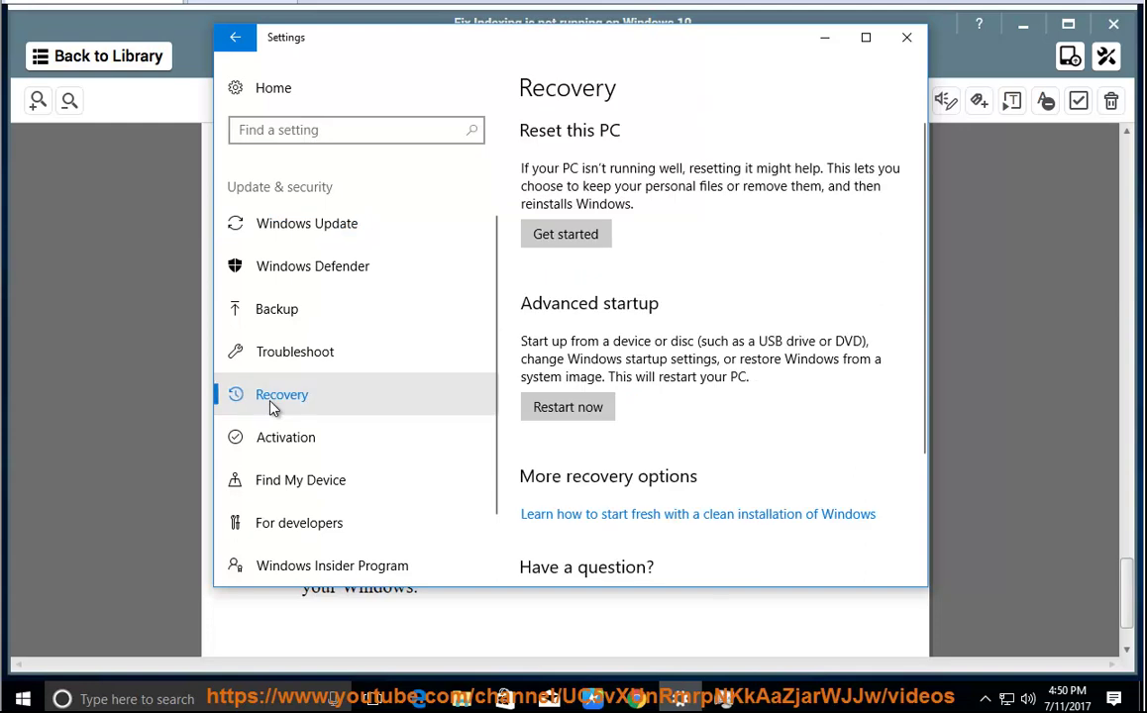
click(564, 236)
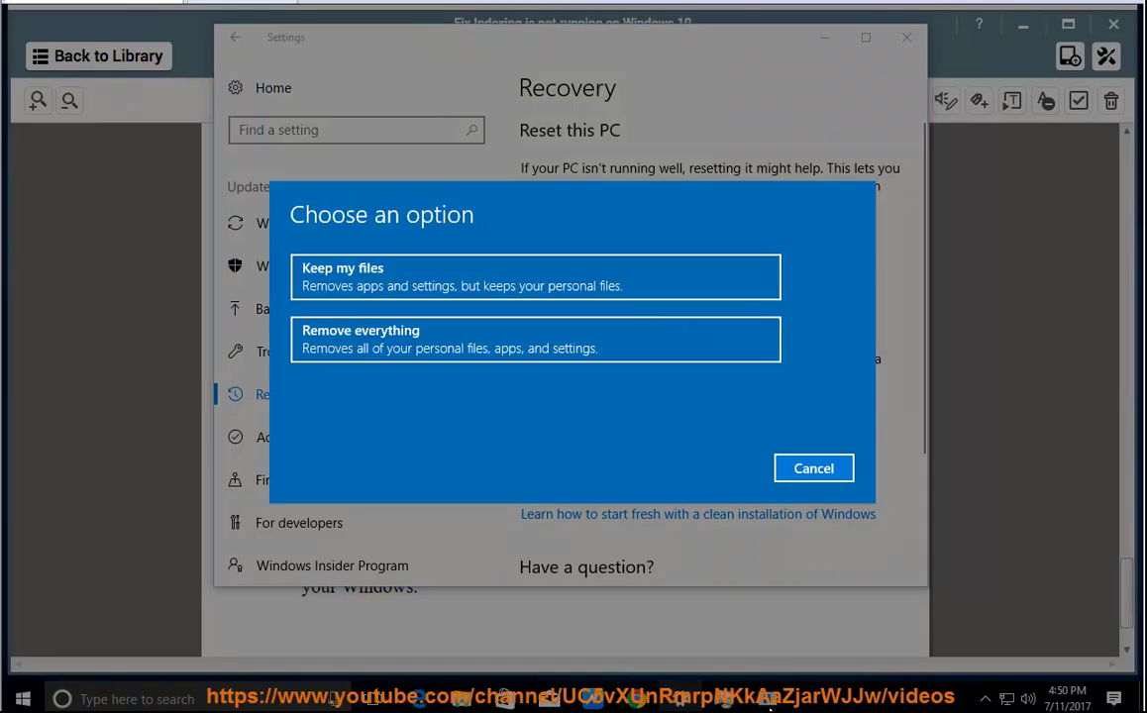
click(808, 472)
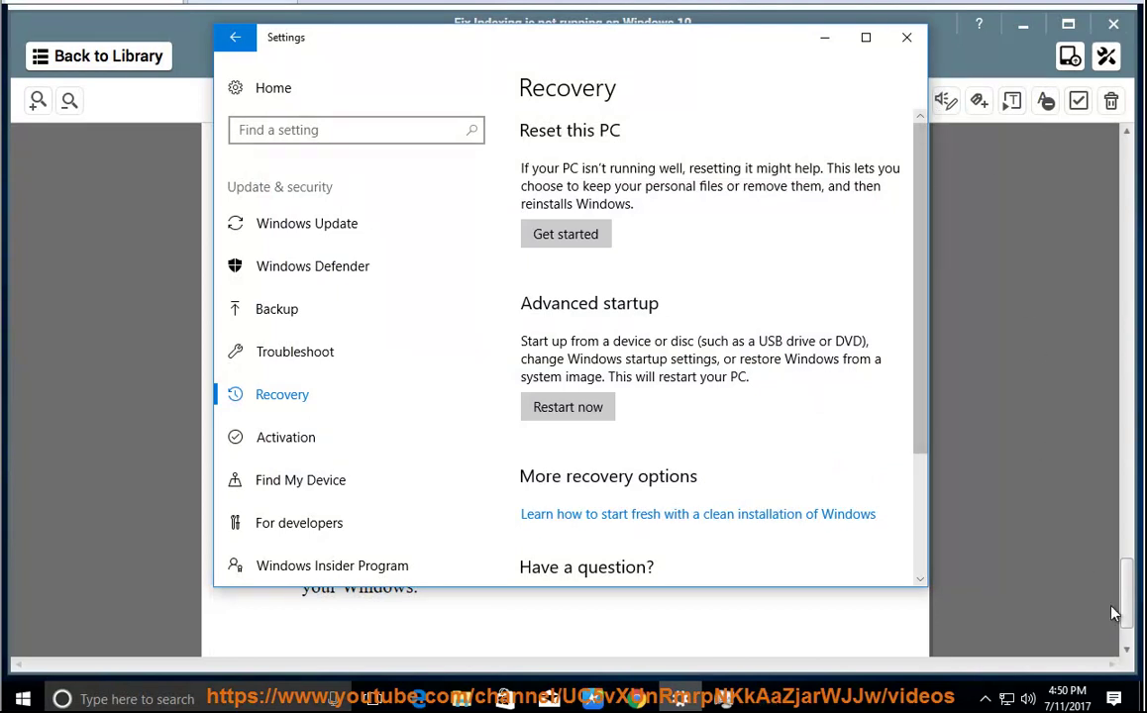